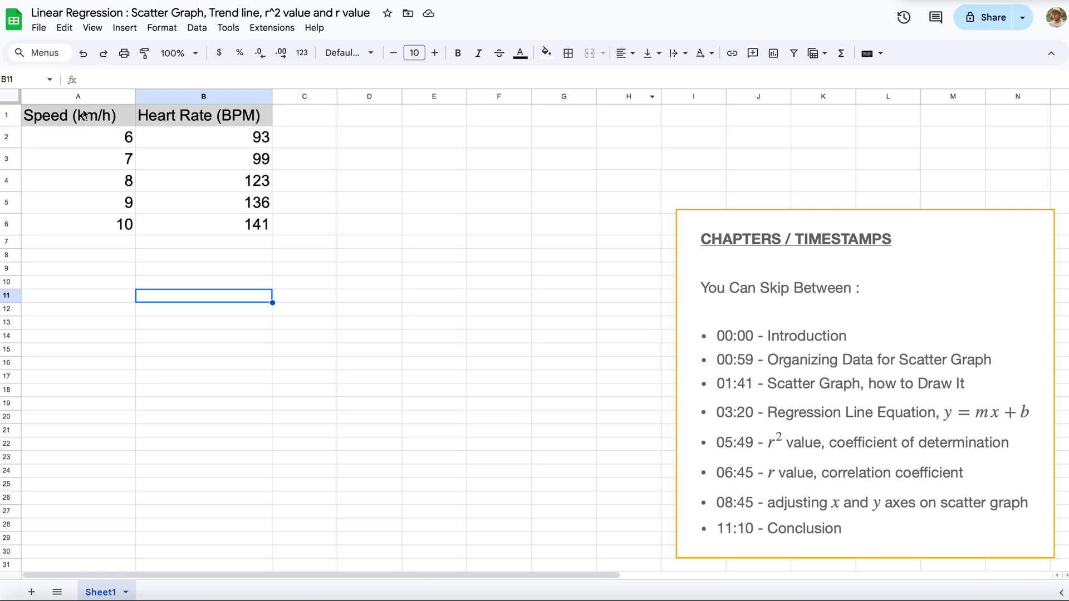
Step: Look over the data table and go through the Speed (km/h) values in A1:A6
{"action": "left_click_drag", "start_coordinate": [81, 118], "coordinate": [205, 235]}
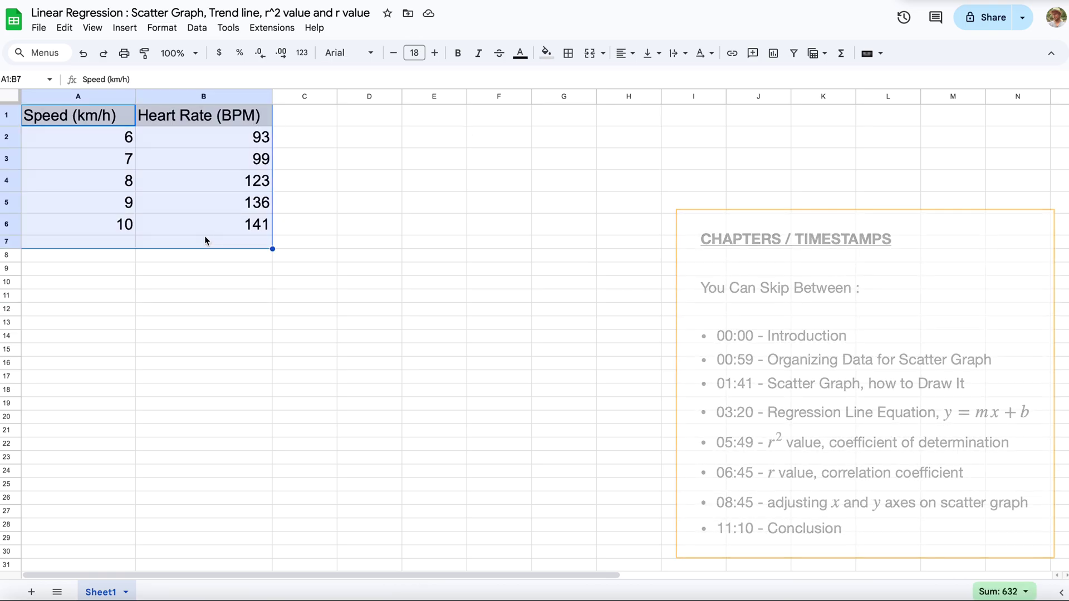
{"action": "left_click", "coordinate": [109, 302]}
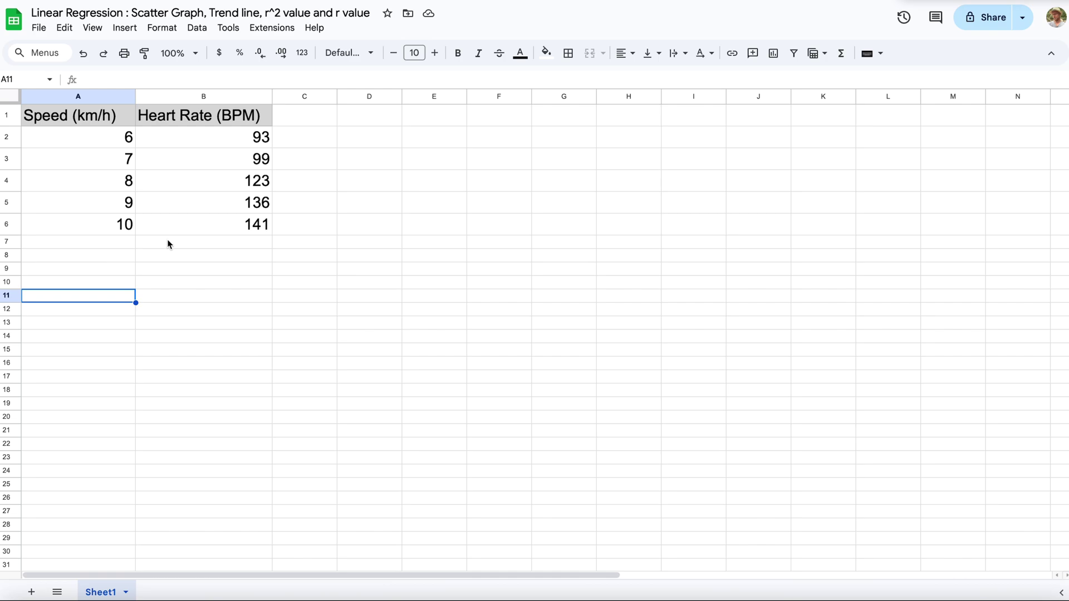
{"action": "left_click", "coordinate": [231, 128]}
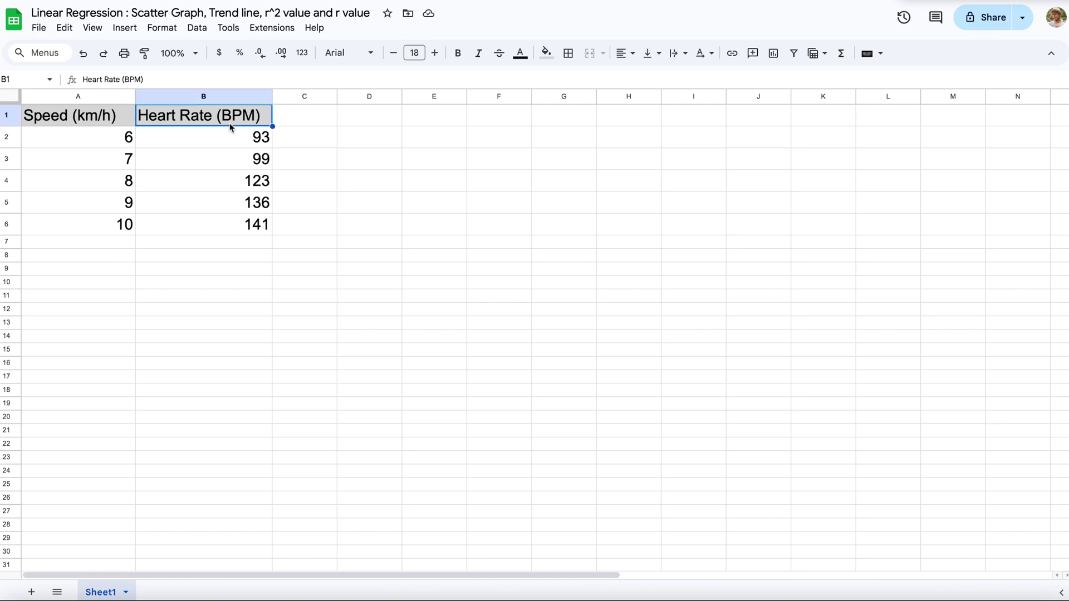
{"action": "left_click", "coordinate": [193, 261]}
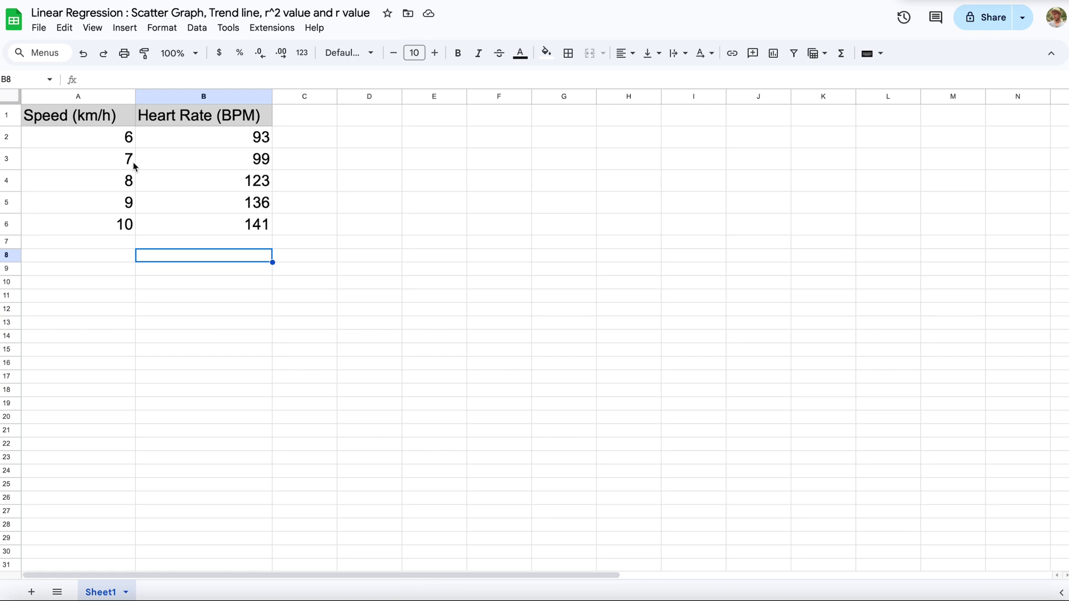
{"action": "left_click", "coordinate": [102, 122]}
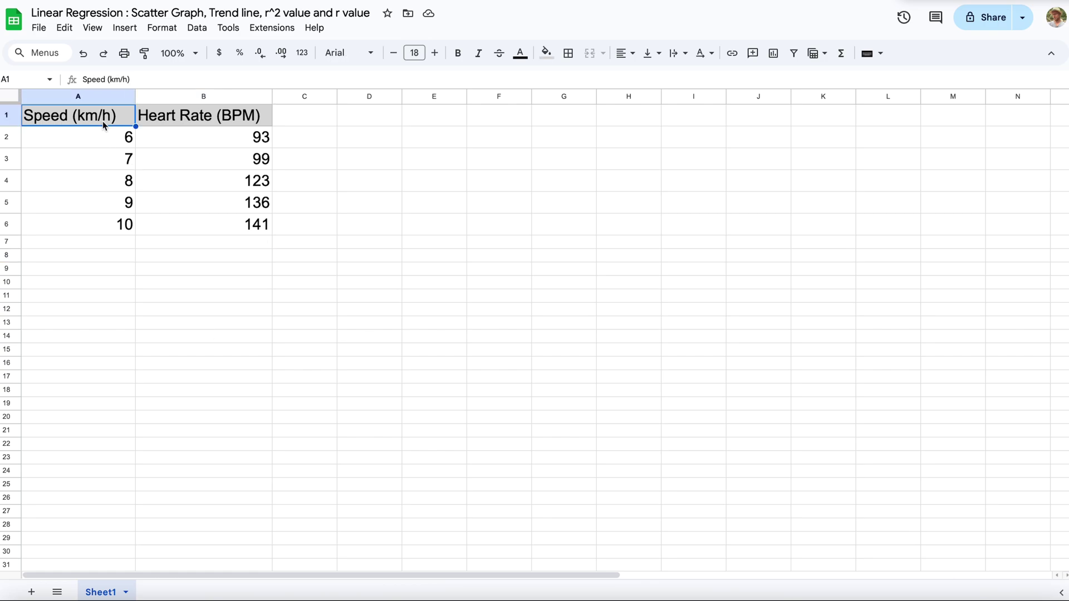
{"action": "key", "text": "Down"}
{"action": "key", "text": "Down"}
{"action": "key", "text": "Down"}
{"action": "key", "text": "Down"}
{"action": "key", "text": "Down"}
{"action": "key", "text": "Up"}
{"action": "key", "text": "Up"}
{"action": "key", "text": "Up"}
{"action": "key", "text": "Up"}
{"action": "key", "text": "Up"}
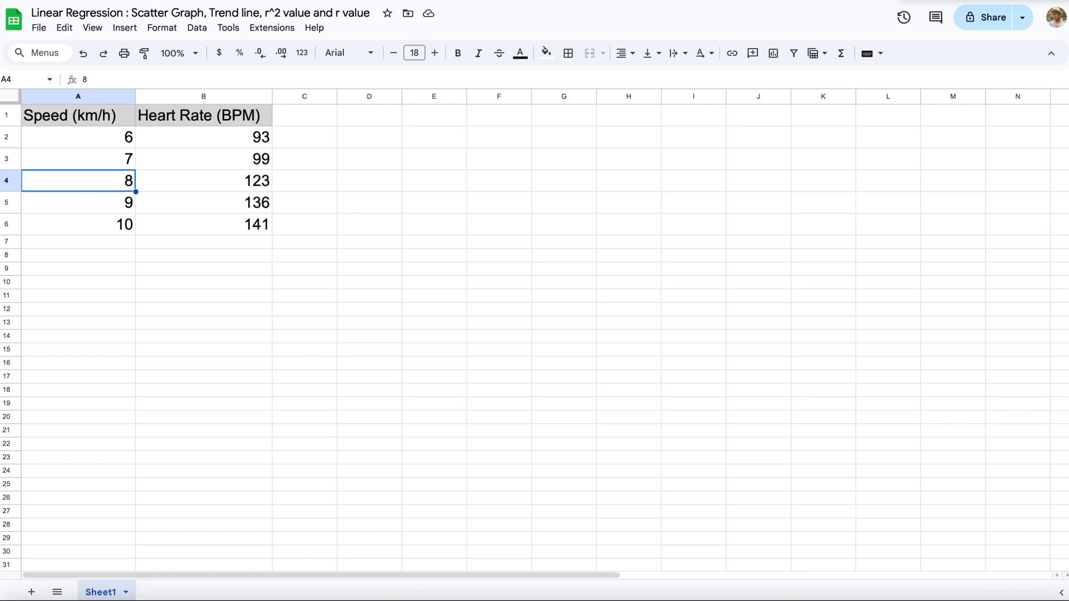
{"action": "key", "text": "Down"}
{"action": "key", "text": "Down"}
{"action": "key", "text": "Down"}
{"action": "key", "text": "Down"}
{"action": "key", "text": "Down"}
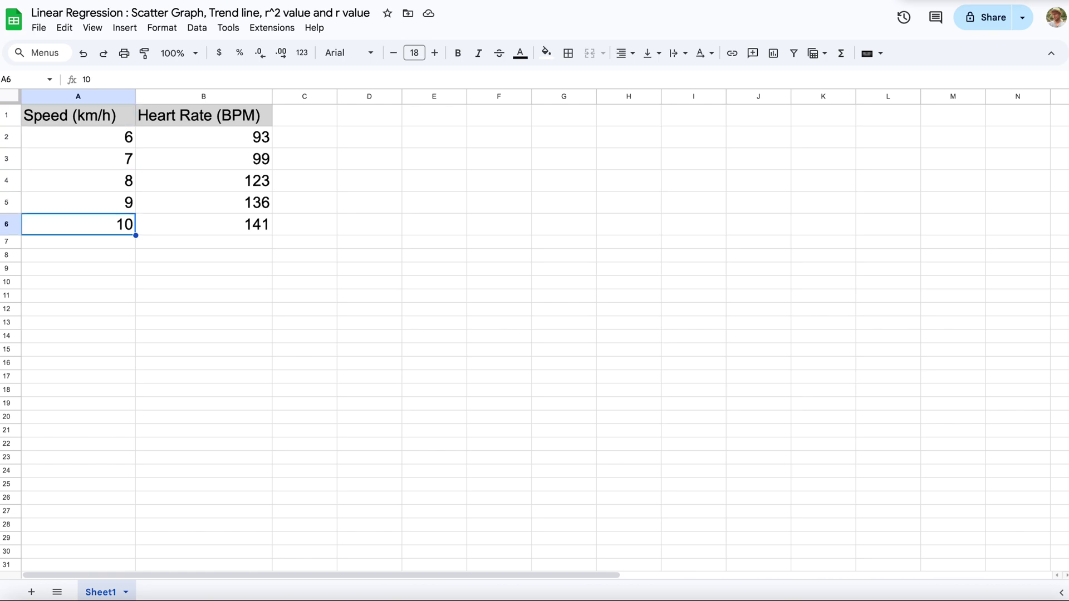
Step: Go through the Heart Rate (BPM) values in B1:B6 and compare them with the speed column
{"action": "key", "text": "Right"}
{"action": "key", "text": "Up"}
{"action": "key", "text": "Up"}
{"action": "key", "text": "Up"}
{"action": "key", "text": "Up"}
{"action": "key", "text": "Up"}
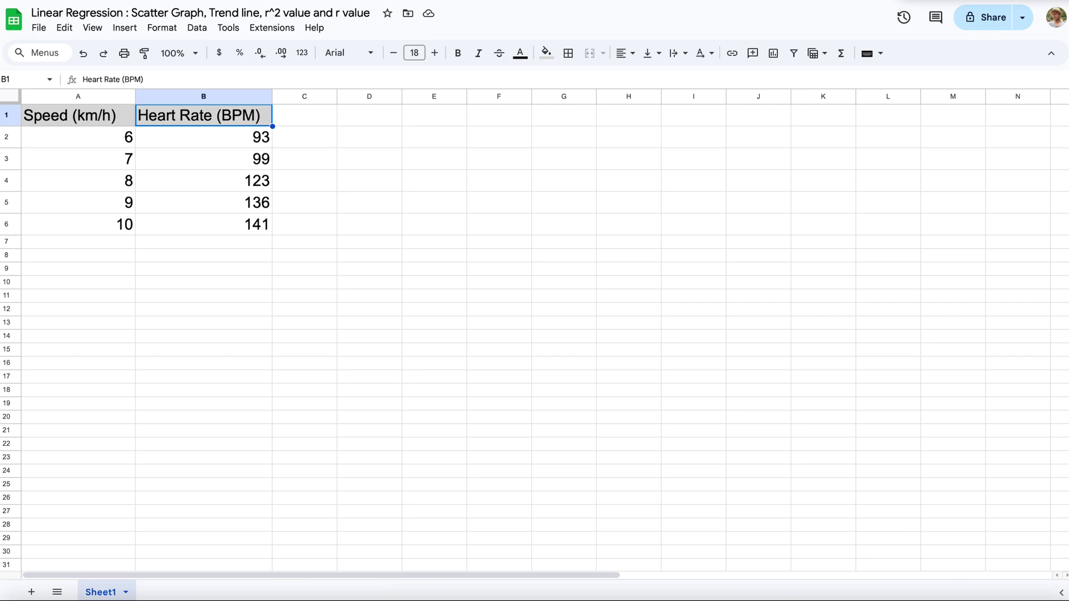
{"action": "key", "text": "Down"}
{"action": "key", "text": "Down"}
{"action": "key", "text": "Down"}
{"action": "key", "text": "Down"}
{"action": "key", "text": "Down"}
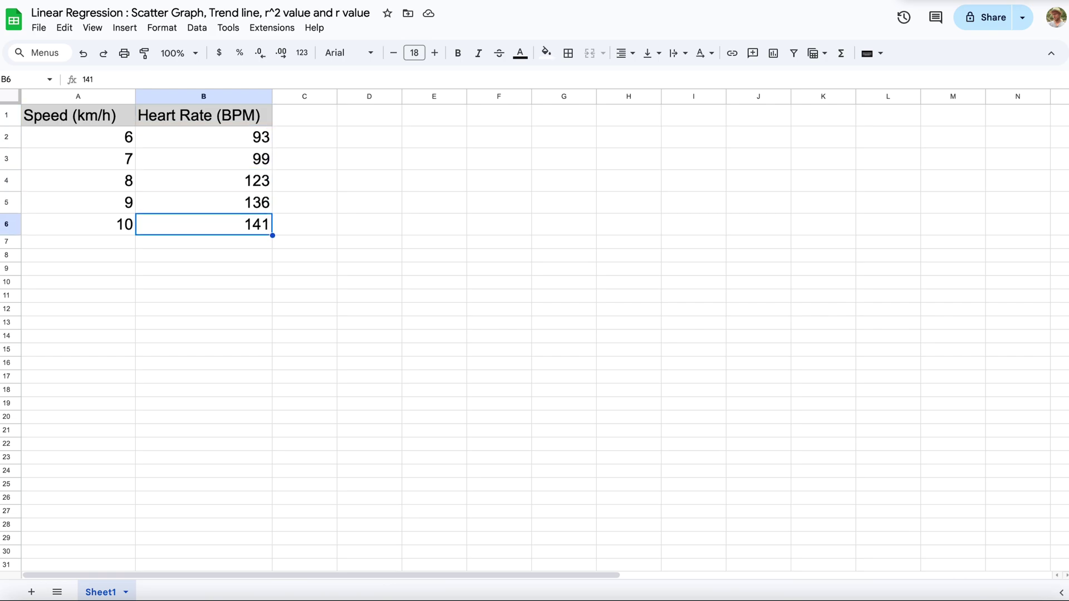
{"action": "left_click", "coordinate": [180, 253]}
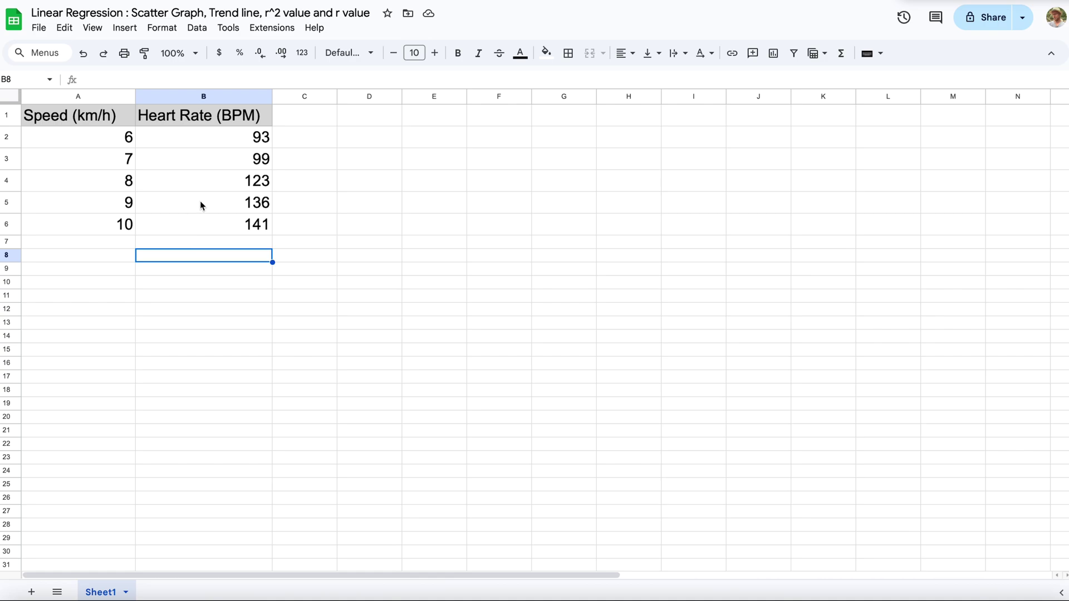
{"action": "left_click_drag", "start_coordinate": [83, 122], "coordinate": [91, 232]}
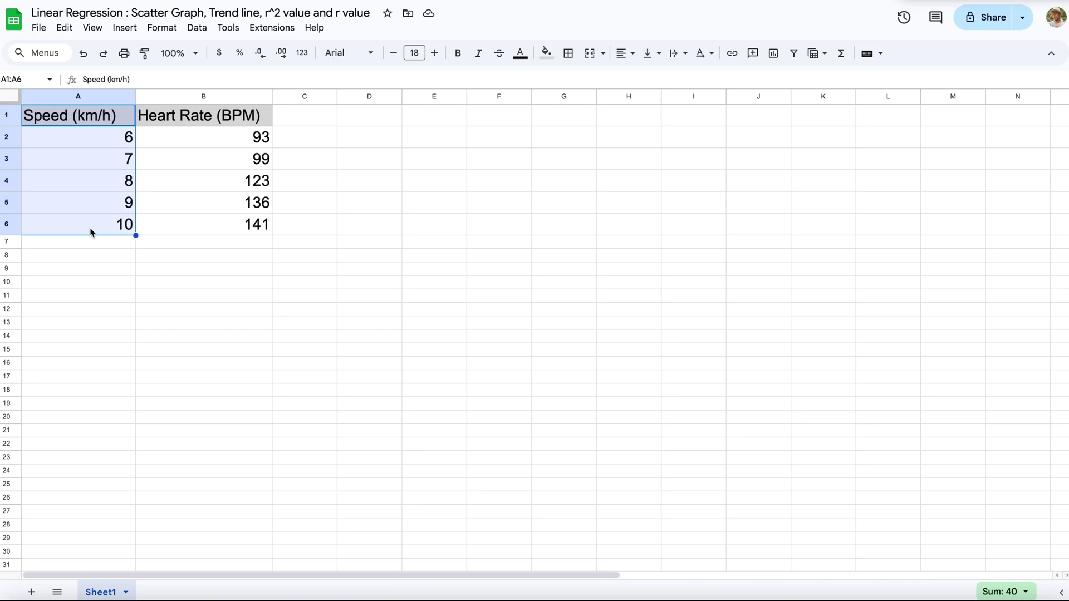
{"action": "left_click", "coordinate": [214, 257]}
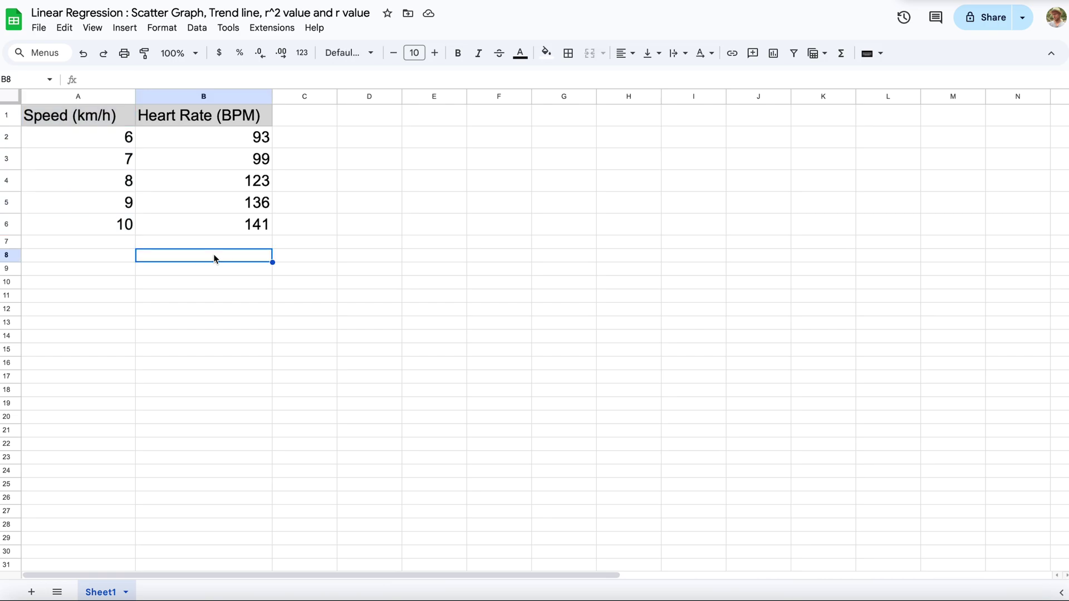
Step: Insert a chart based on the speed and heart rate data in A1:B6
{"action": "left_click", "coordinate": [54, 117]}
{"action": "left_click_drag", "start_coordinate": [54, 117], "coordinate": [185, 215]}
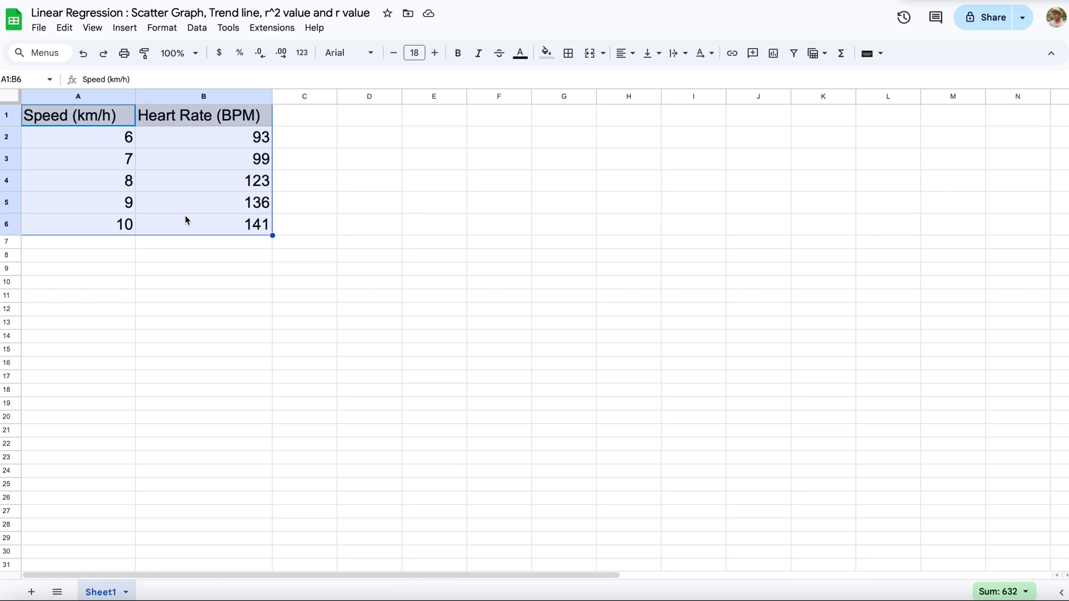
{"action": "left_click", "coordinate": [123, 29]}
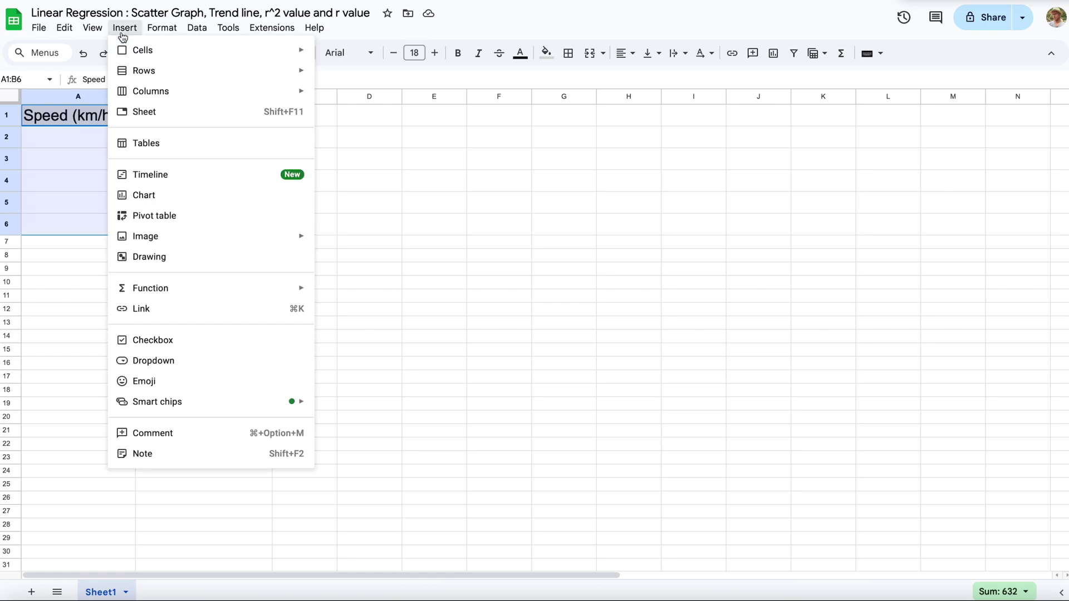
{"action": "left_click", "coordinate": [211, 199]}
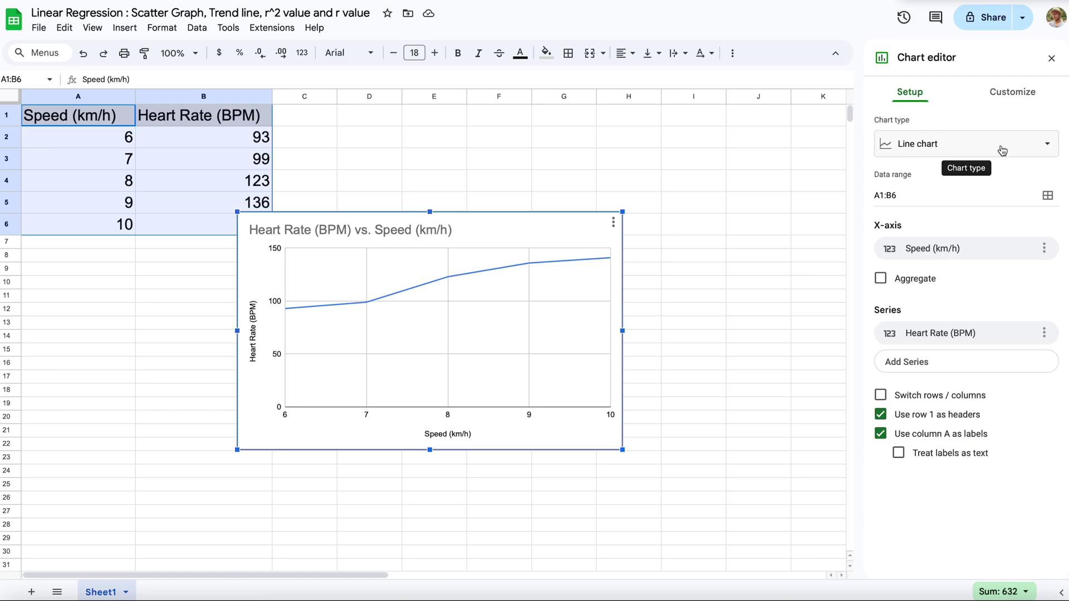
Step: Change the chart type to Scatter chart and move the chart beside the data table, starting at column C near row 1
{"action": "left_click", "coordinate": [1049, 148]}
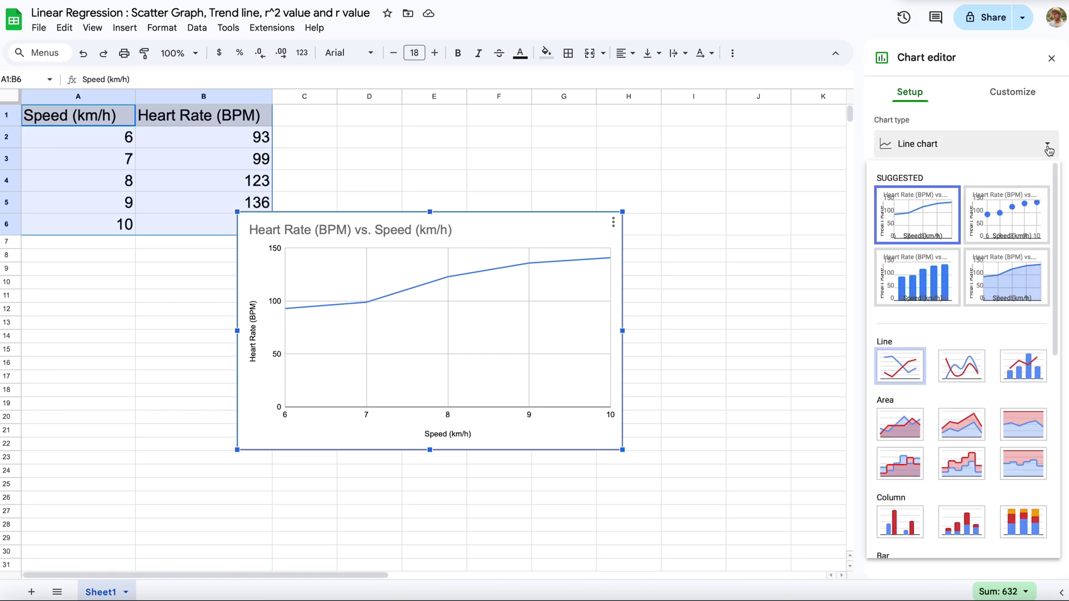
{"action": "scroll", "coordinate": [1033, 257], "scroll_direction": "down", "scroll_amount": 2}
{"action": "scroll", "coordinate": [1033, 256], "scroll_direction": "down", "scroll_amount": 4}
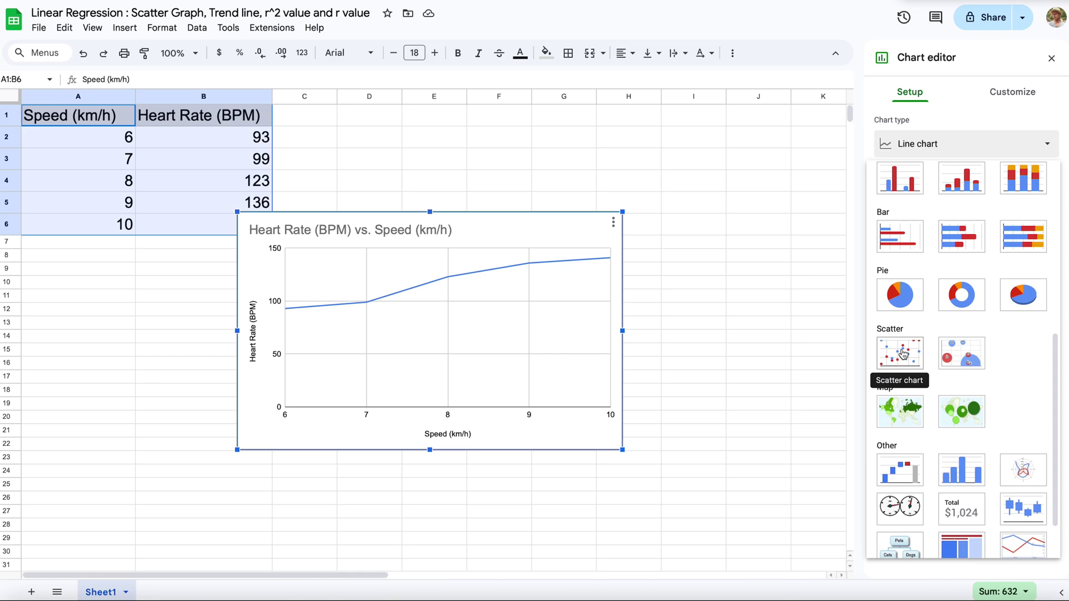
{"action": "left_click", "coordinate": [902, 353]}
{"action": "left_click_drag", "start_coordinate": [496, 222], "coordinate": [561, 129]}
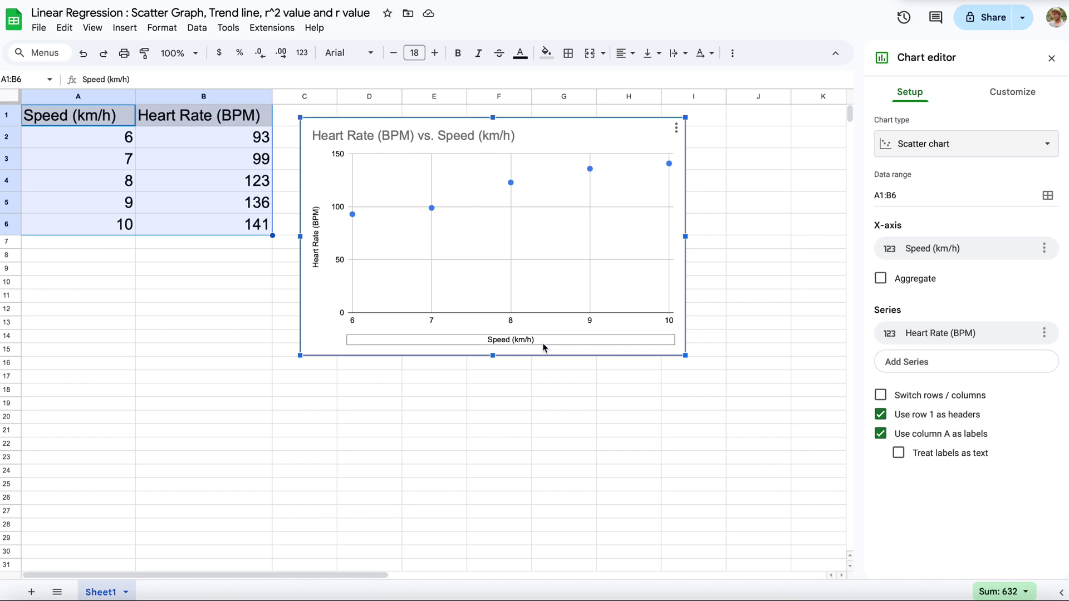
Step: Change the chart title to "Heart Rate (BPM) vs. Running Speed (km/h)" and close the chart editor
{"action": "double_click", "coordinate": [519, 137]}
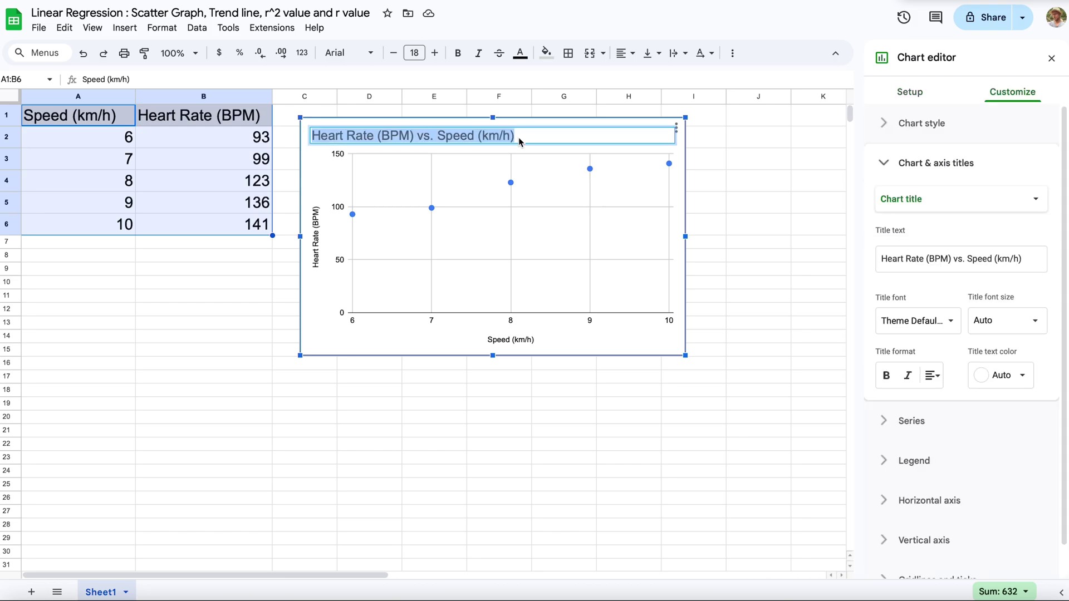
{"action": "key", "text": "Right"}
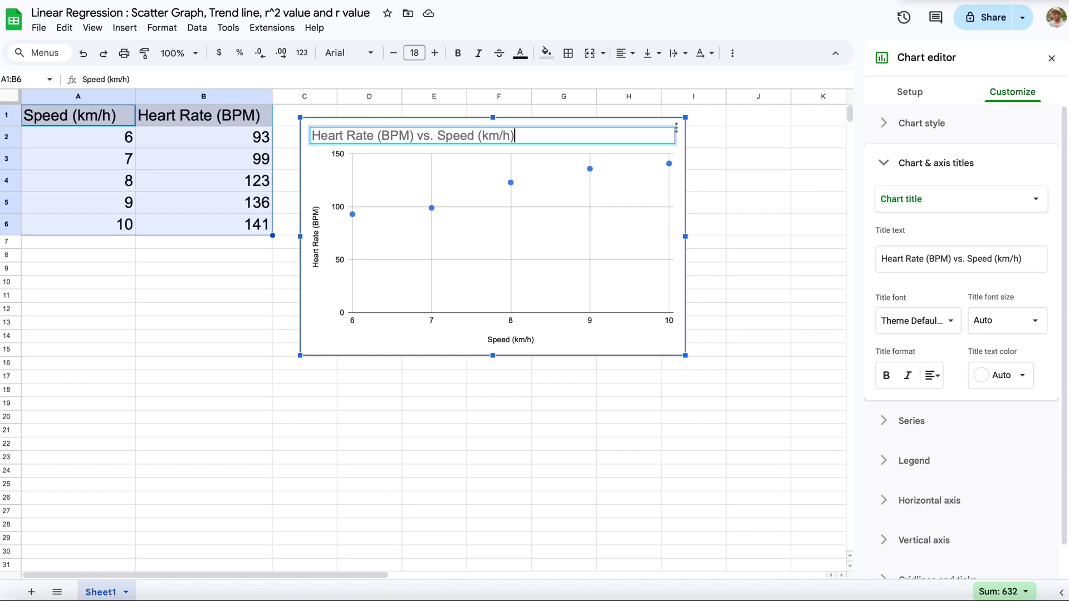
{"action": "key", "text": "Left"}
{"action": "key", "text": "Left"}
{"action": "key", "text": "Left"}
{"action": "key", "text": "Left"}
{"action": "key", "text": "Left"}
{"action": "key", "text": "Left"}
{"action": "key", "text": "Left"}
{"action": "key", "text": "Left"}
{"action": "key", "text": "Left"}
{"action": "key", "text": "Left"}
{"action": "key", "text": "Left"}
{"action": "key", "text": "Left"}
{"action": "type", "text": "Running"}
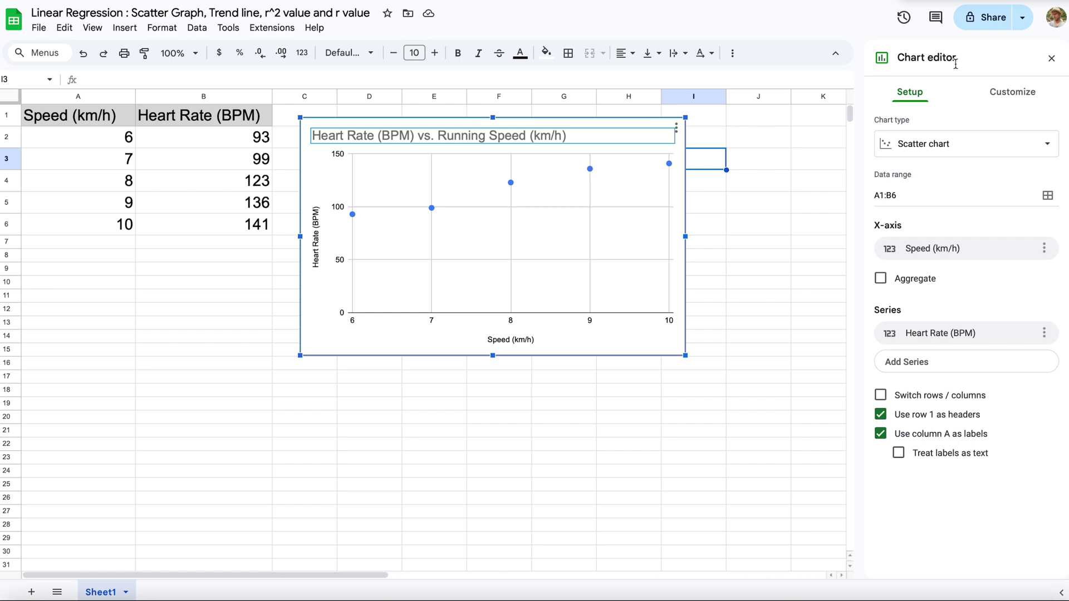
{"action": "left_click", "coordinate": [765, 167]}
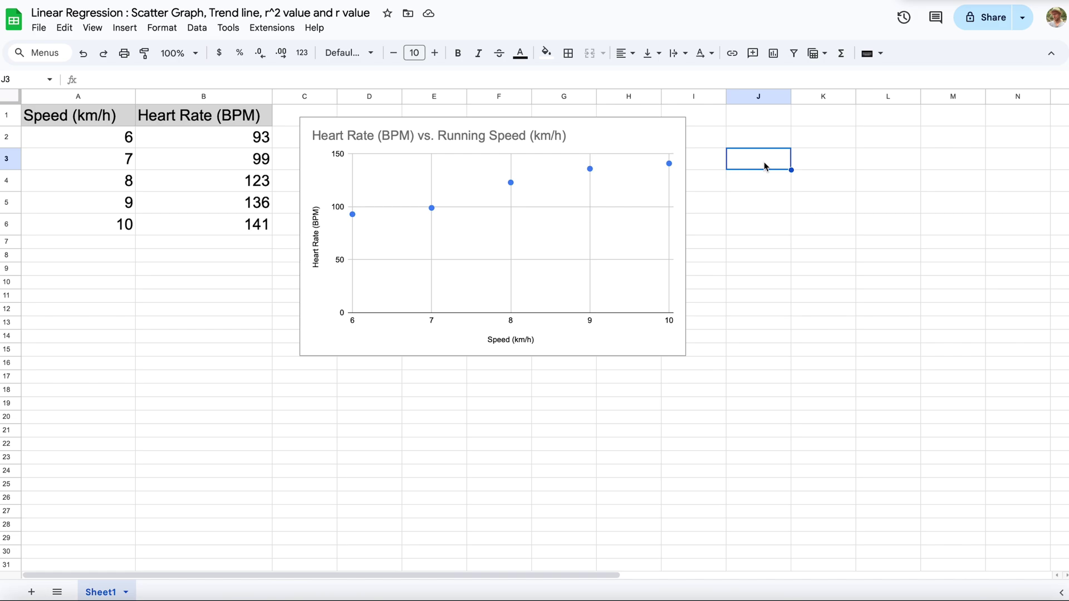
Step: Add a trendline to the Heart Rate (BPM) series of the scatter chart
{"action": "double_click", "coordinate": [670, 141]}
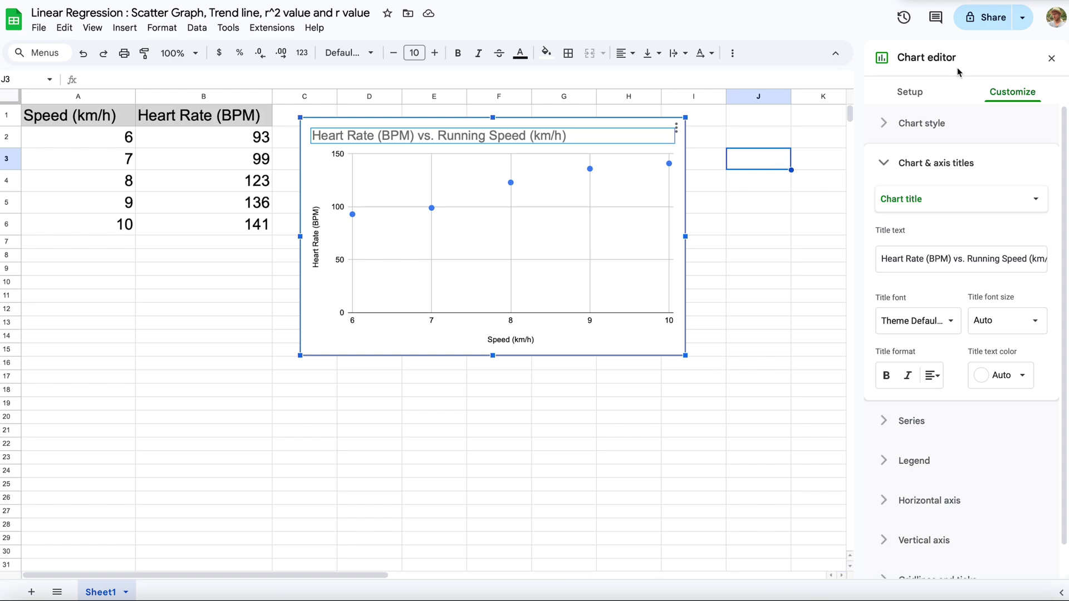
{"action": "left_click", "coordinate": [910, 97]}
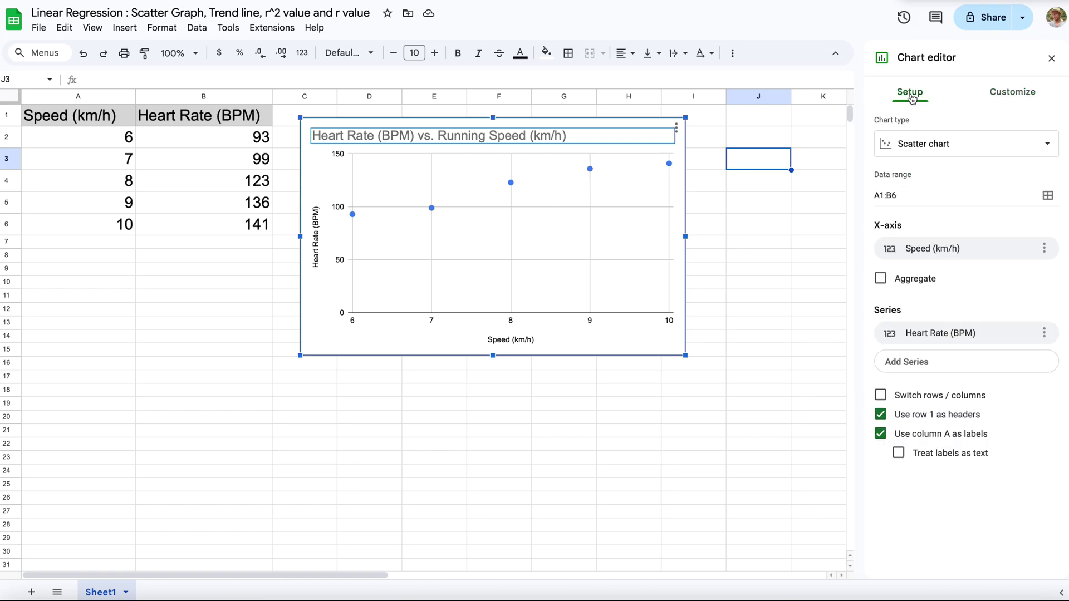
{"action": "left_click", "coordinate": [1017, 94]}
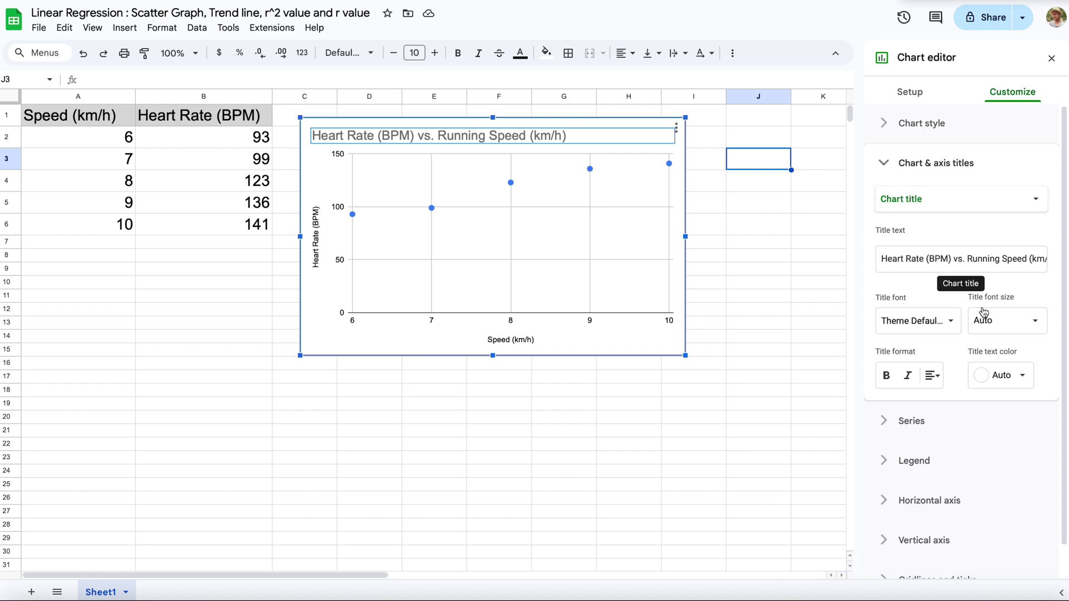
{"action": "left_click", "coordinate": [918, 422]}
{"action": "scroll", "coordinate": [933, 406], "scroll_direction": "down", "scroll_amount": 3}
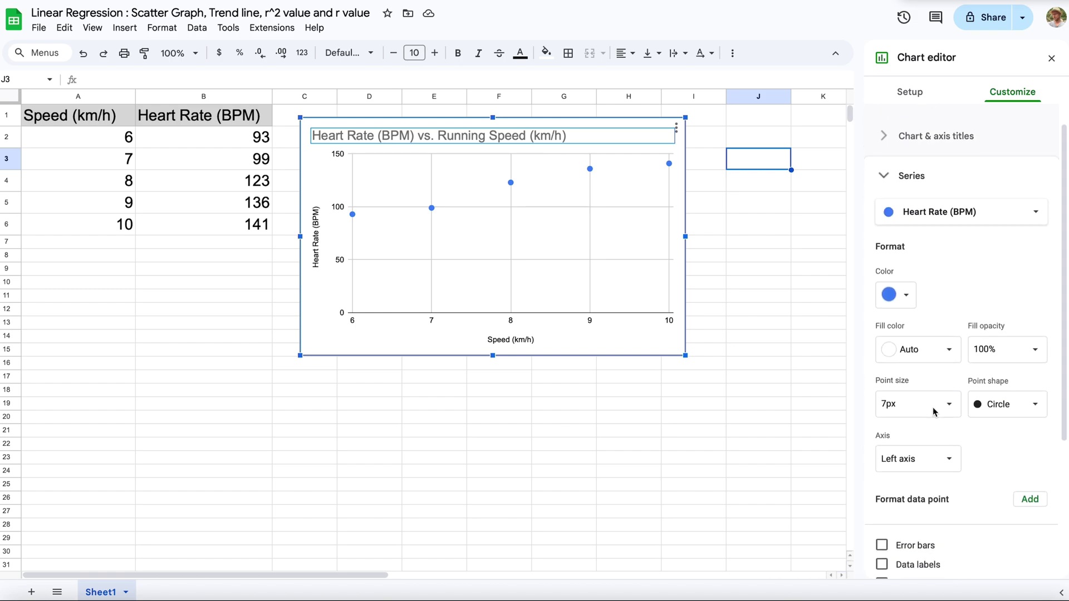
{"action": "scroll", "coordinate": [933, 411], "scroll_direction": "down", "scroll_amount": 2}
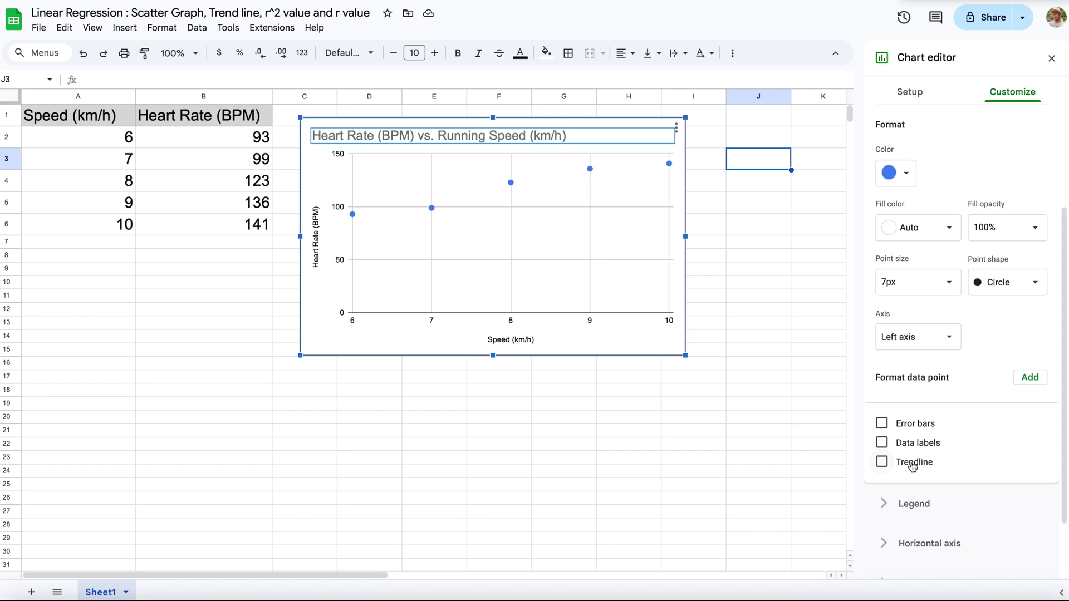
{"action": "left_click", "coordinate": [883, 464]}
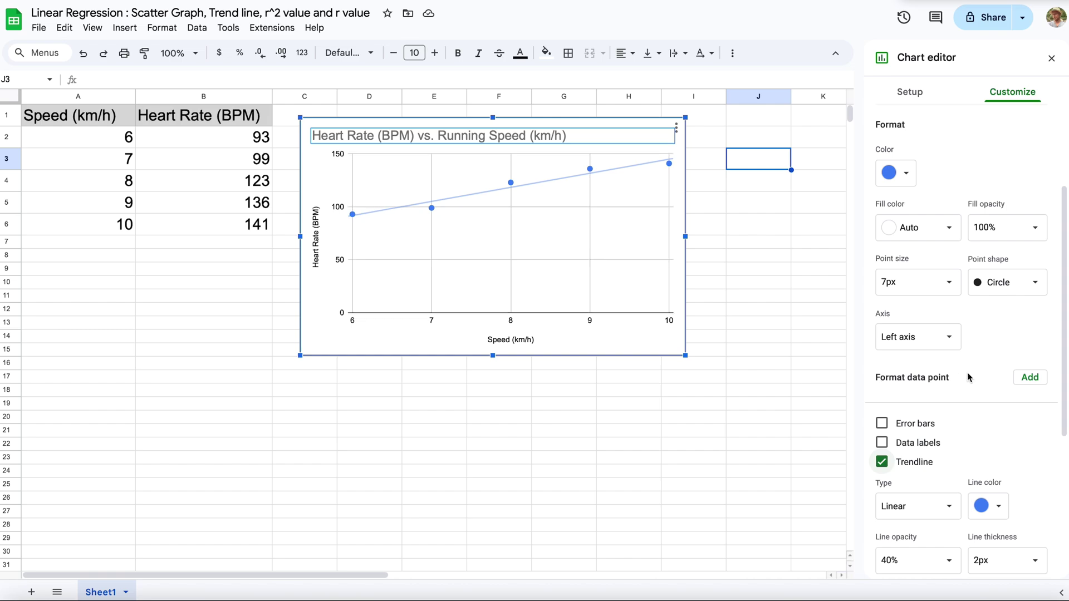
Step: Set the trendline's label to Use Equation
{"action": "scroll", "coordinate": [968, 384], "scroll_direction": "down", "scroll_amount": 2}
{"action": "scroll", "coordinate": [969, 386], "scroll_direction": "down", "scroll_amount": 4}
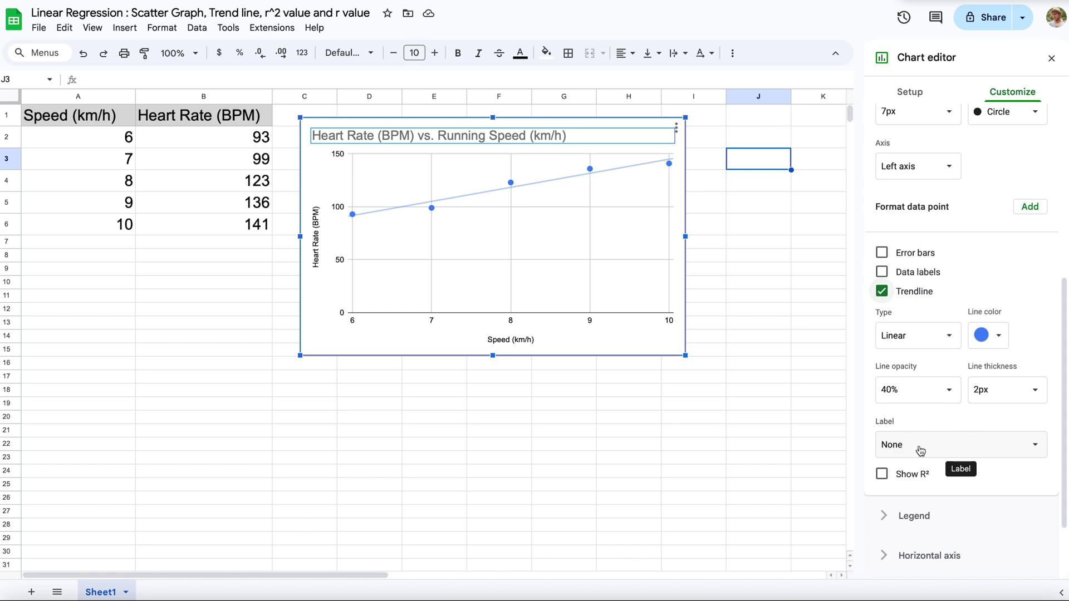
{"action": "left_click", "coordinate": [1029, 451]}
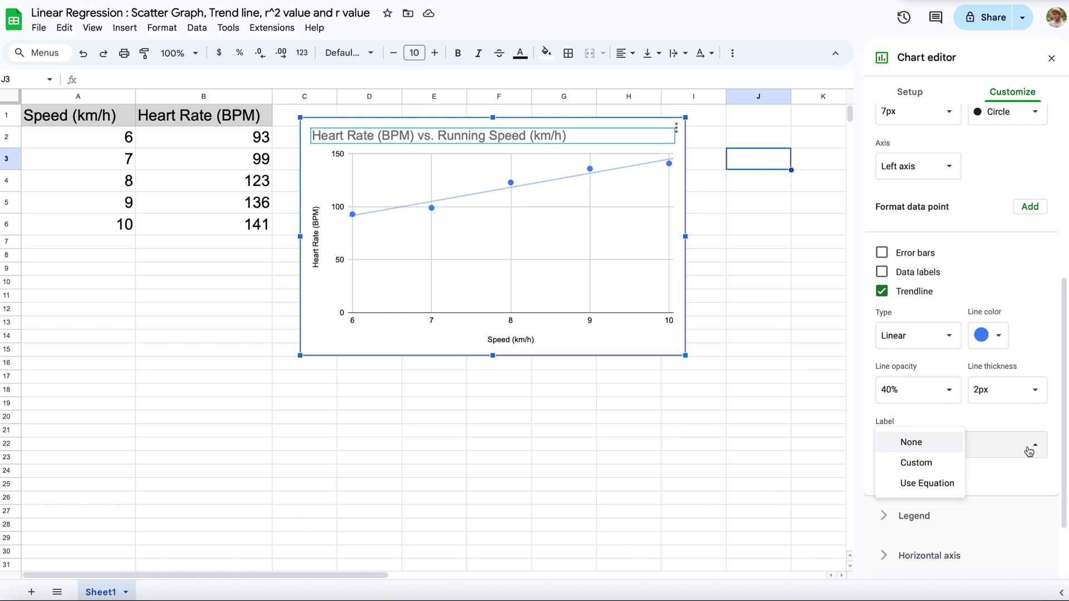
{"action": "left_click", "coordinate": [935, 487]}
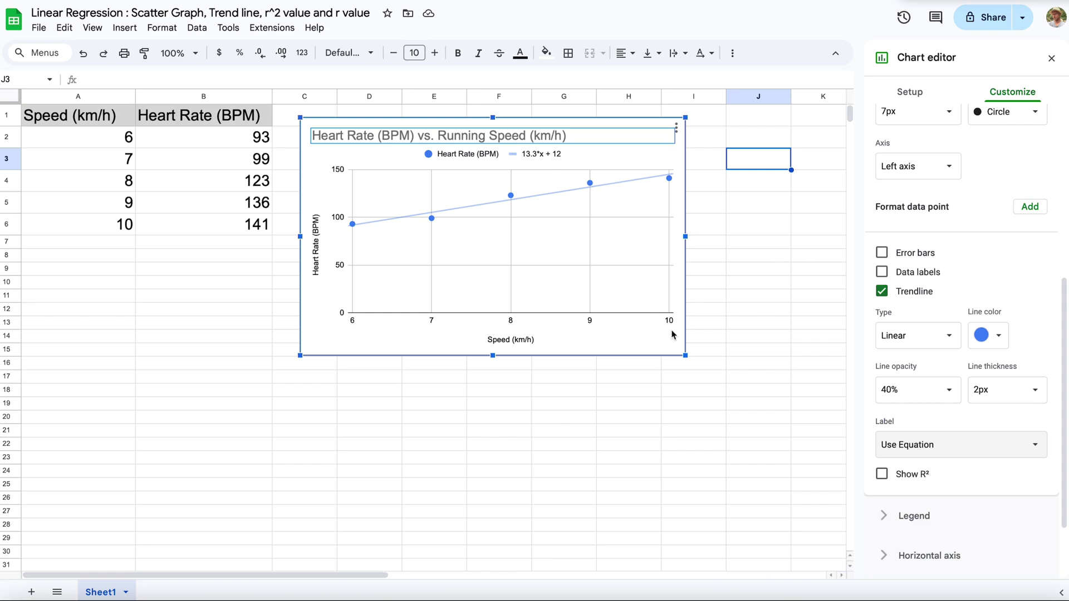
Step: Enlarge the chart to reach about column K and row 22, show the trendline's R² value, and close the chart editor
{"action": "left_click_drag", "start_coordinate": [687, 355], "coordinate": [769, 445]}
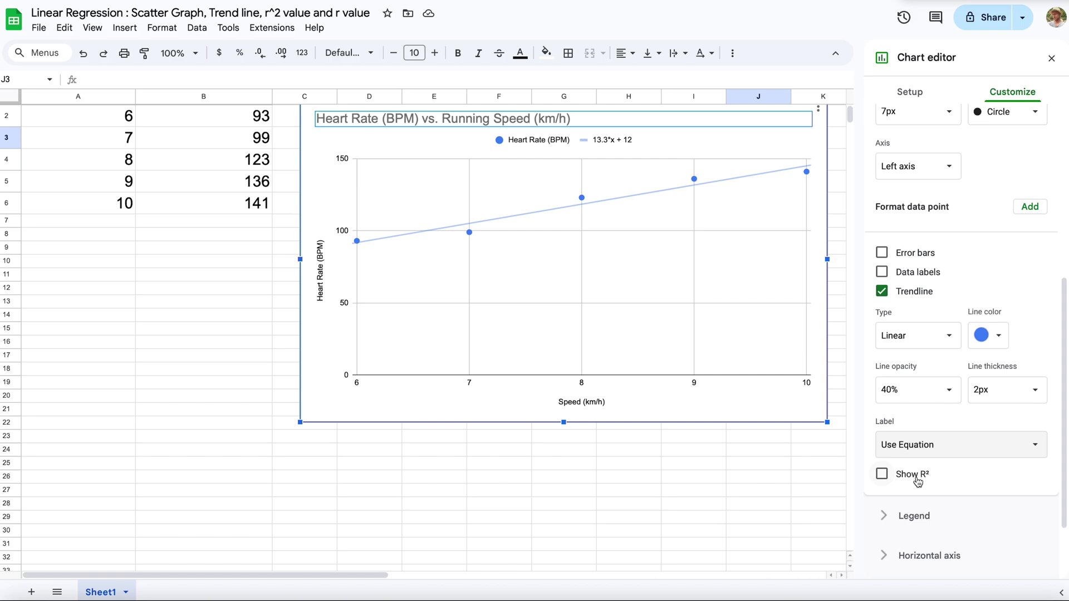
{"action": "left_click", "coordinate": [882, 475]}
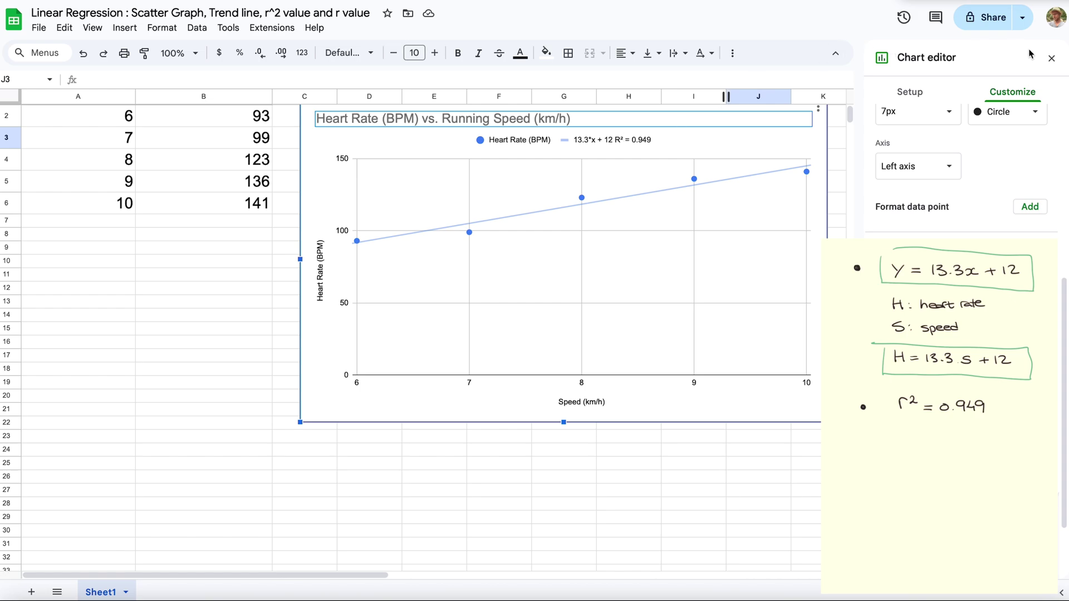
{"action": "left_click", "coordinate": [1052, 59]}
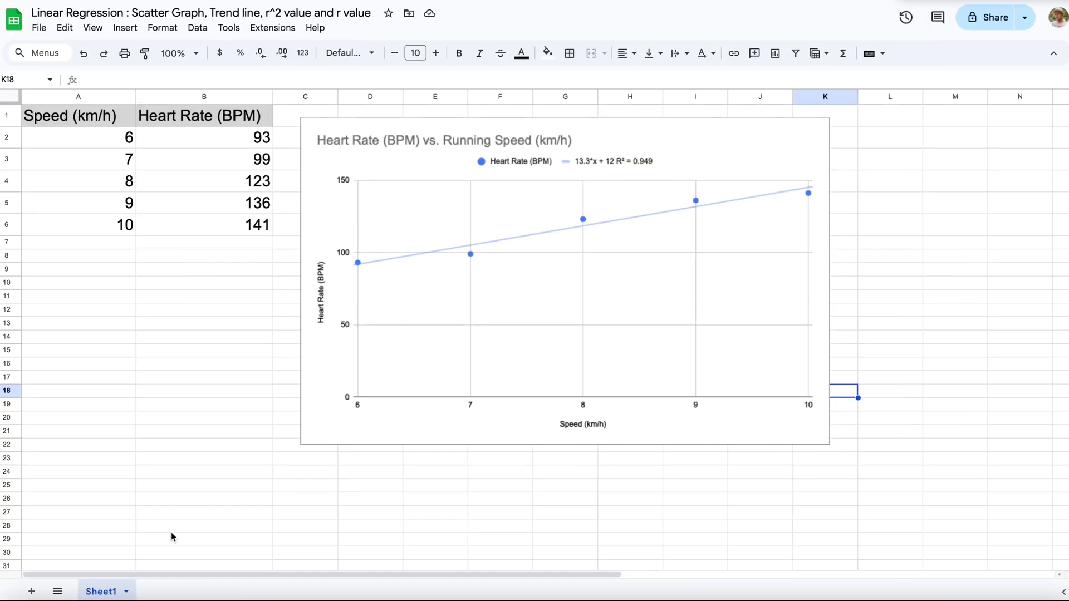
{"action": "left_click", "coordinate": [100, 146]}
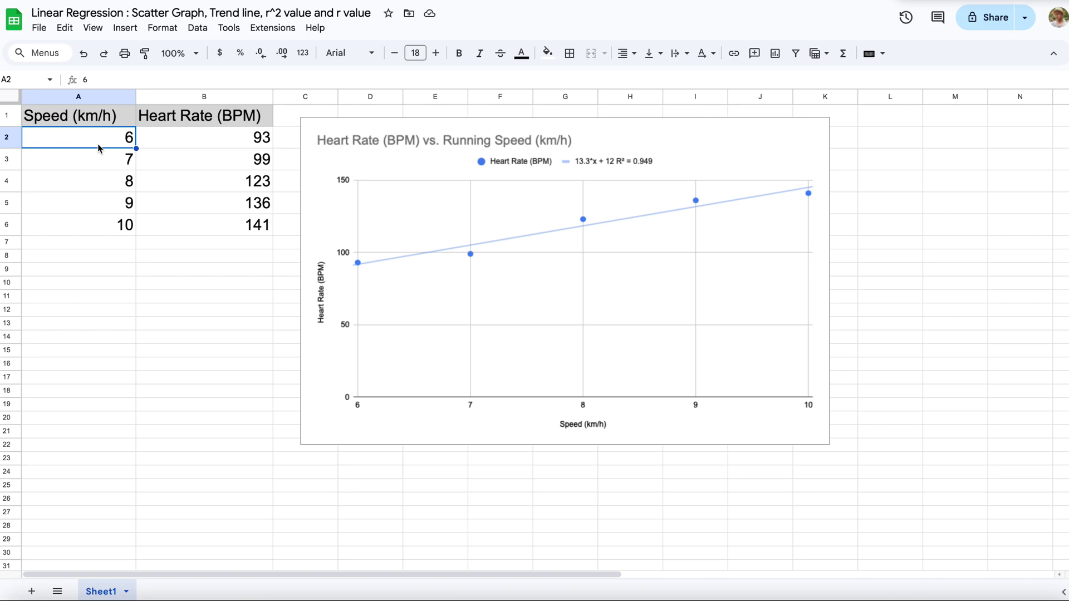
Step: Set the scatter chart's horizontal axis to run from a minimum of 0 to a maximum of 12
{"action": "left_click", "coordinate": [101, 228]}
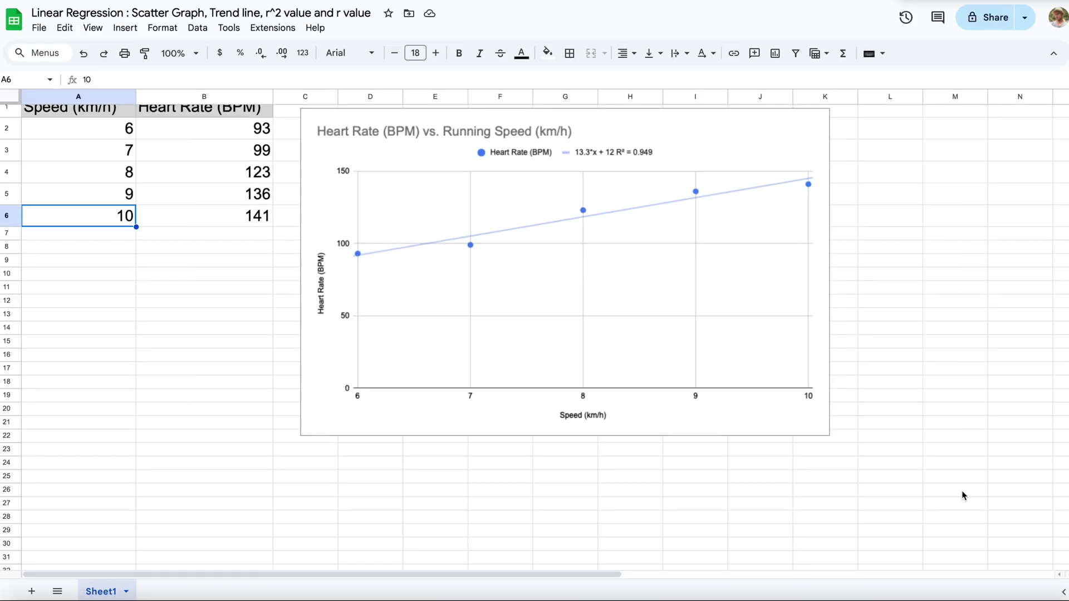
{"action": "double_click", "coordinate": [802, 140]}
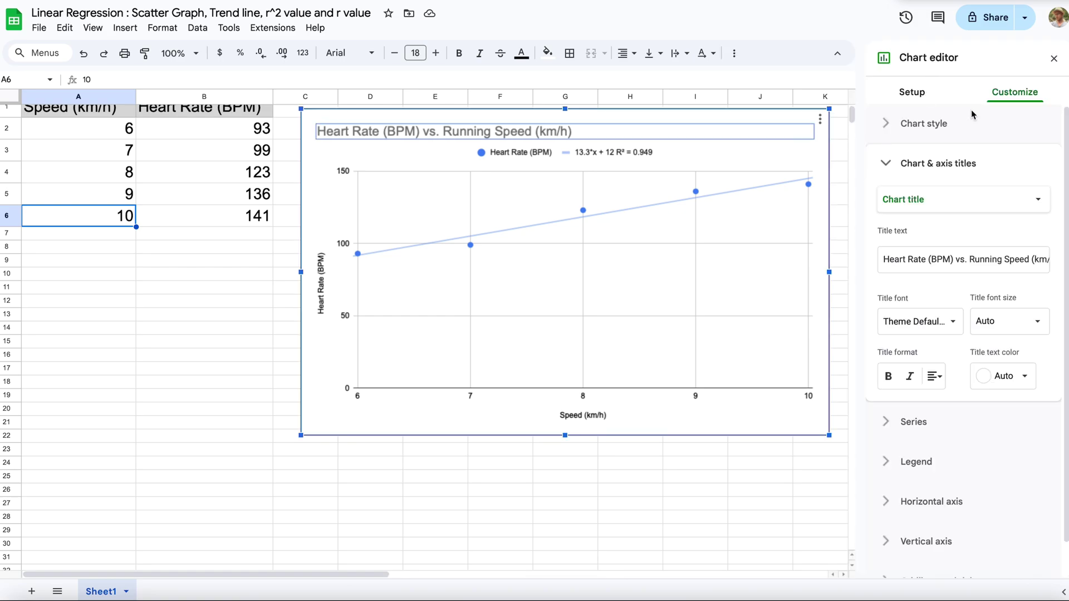
{"action": "left_click", "coordinate": [1023, 94]}
{"action": "scroll", "coordinate": [1013, 164], "scroll_direction": "down", "scroll_amount": 1}
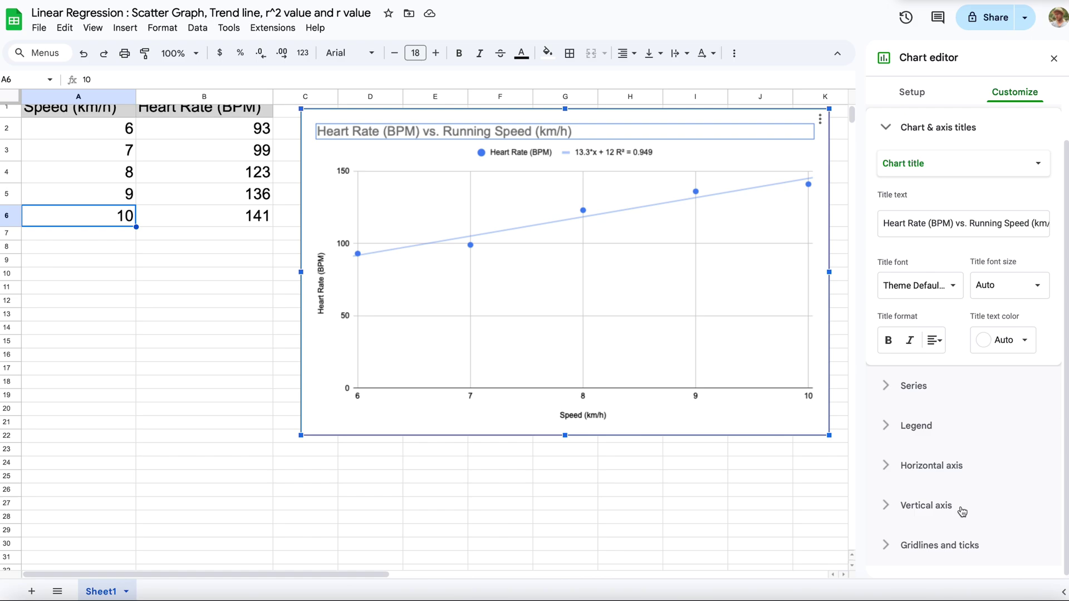
{"action": "left_click", "coordinate": [965, 469]}
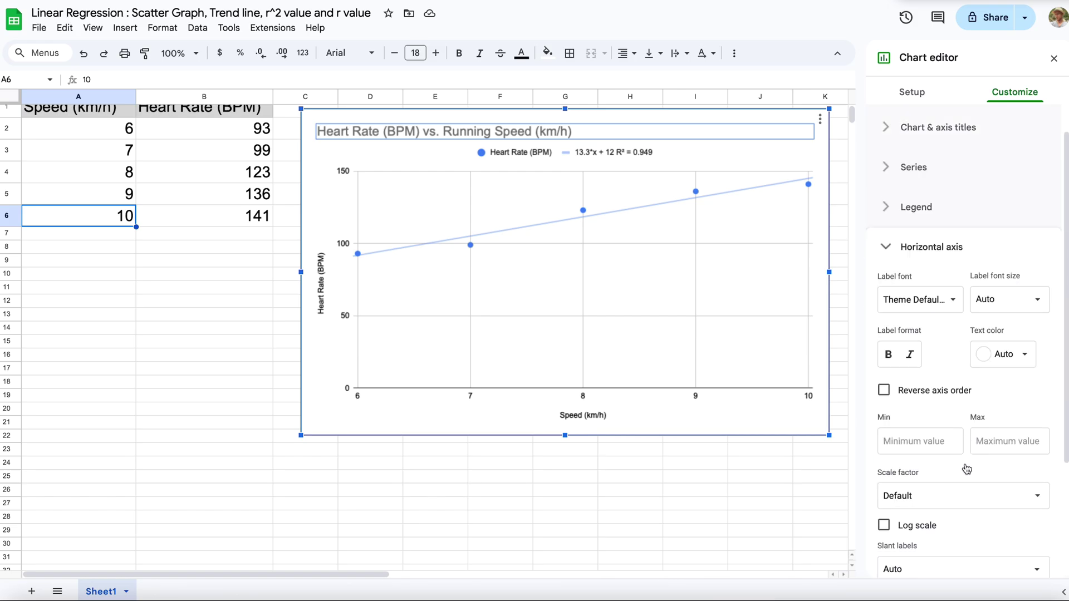
{"action": "scroll", "coordinate": [963, 351], "scroll_direction": "down", "scroll_amount": 1}
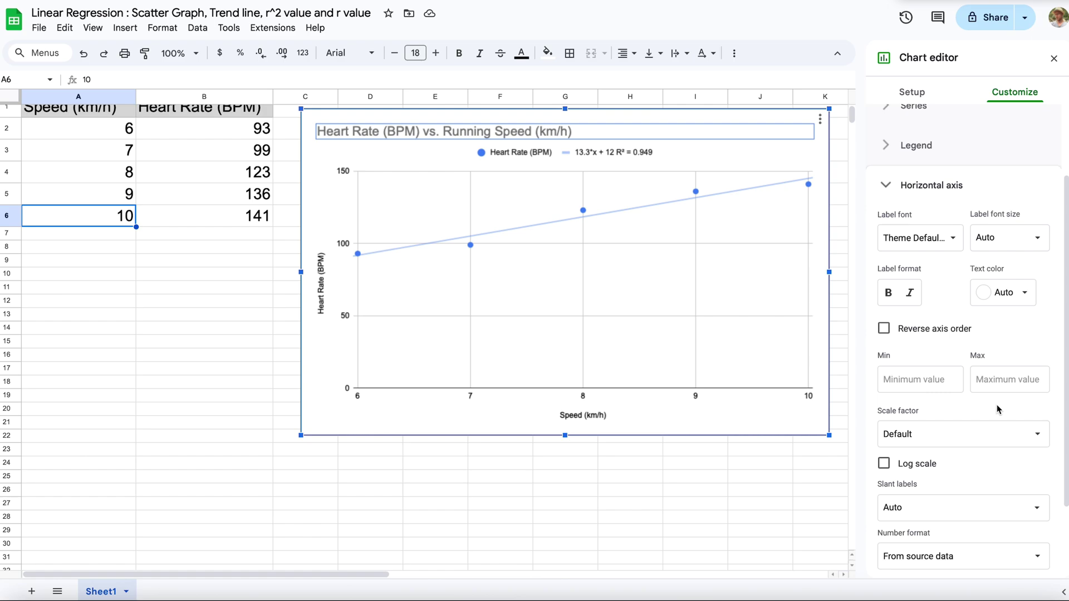
{"action": "left_click", "coordinate": [942, 384]}
{"action": "type", "text": "0"}
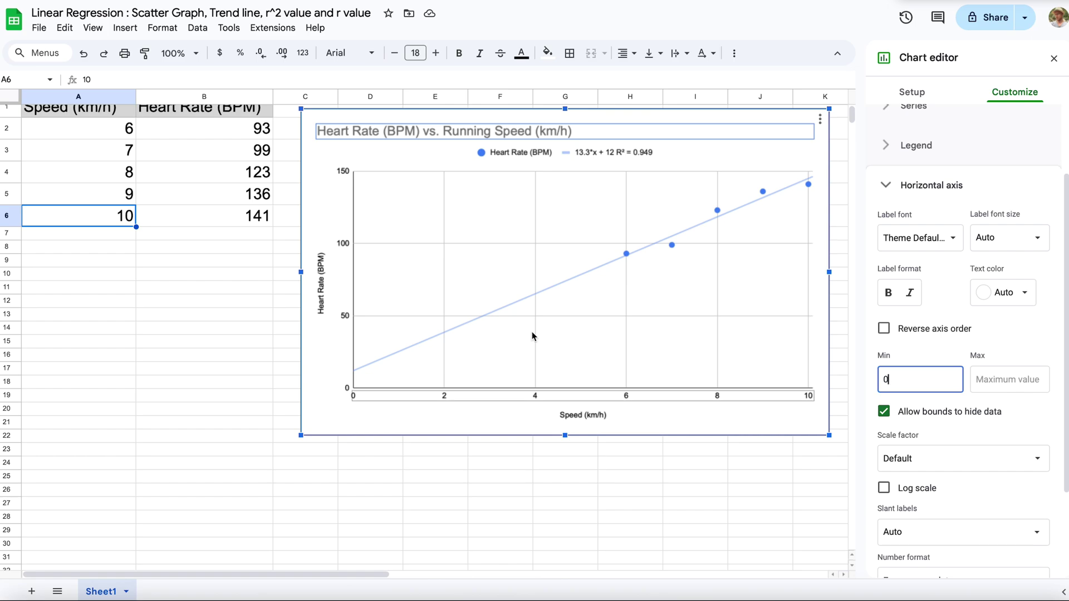
{"action": "left_click", "coordinate": [1009, 383]}
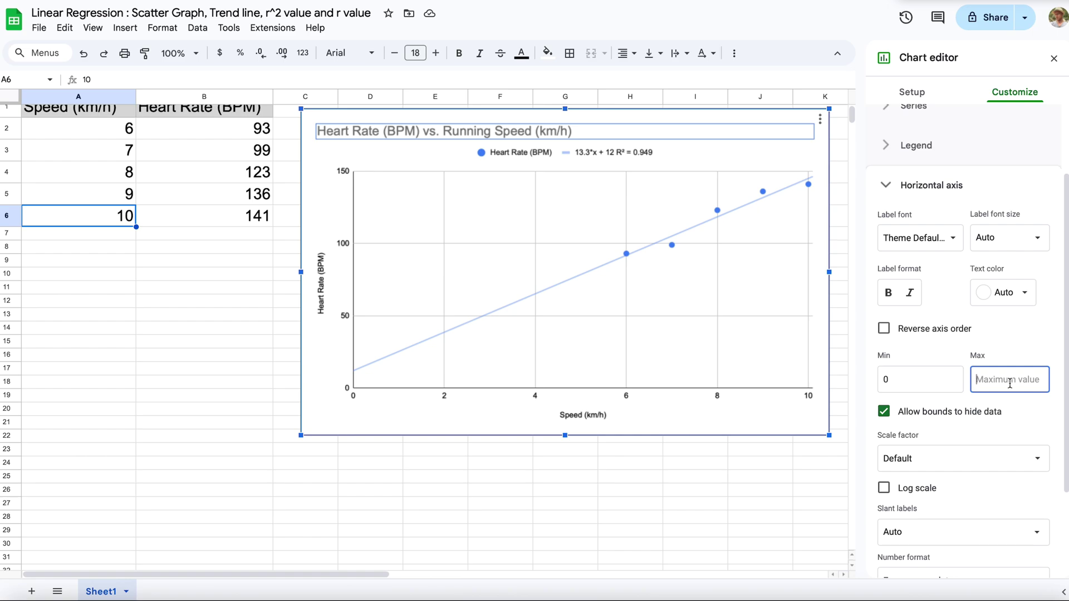
{"action": "type", "text": "12"}
{"action": "left_click", "coordinate": [1061, 356]}
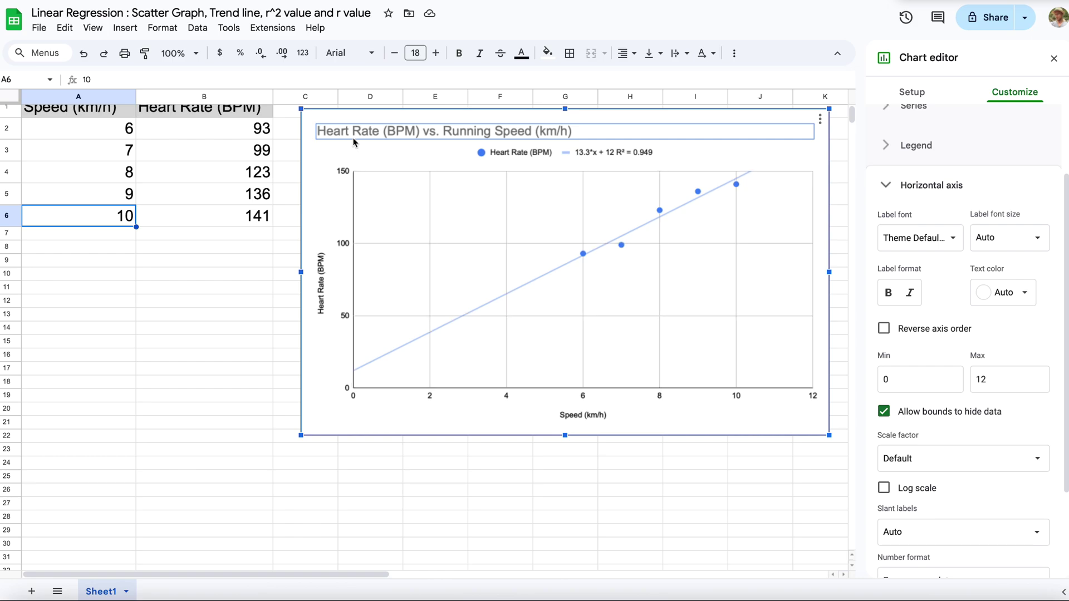
{"action": "left_click", "coordinate": [889, 186]}
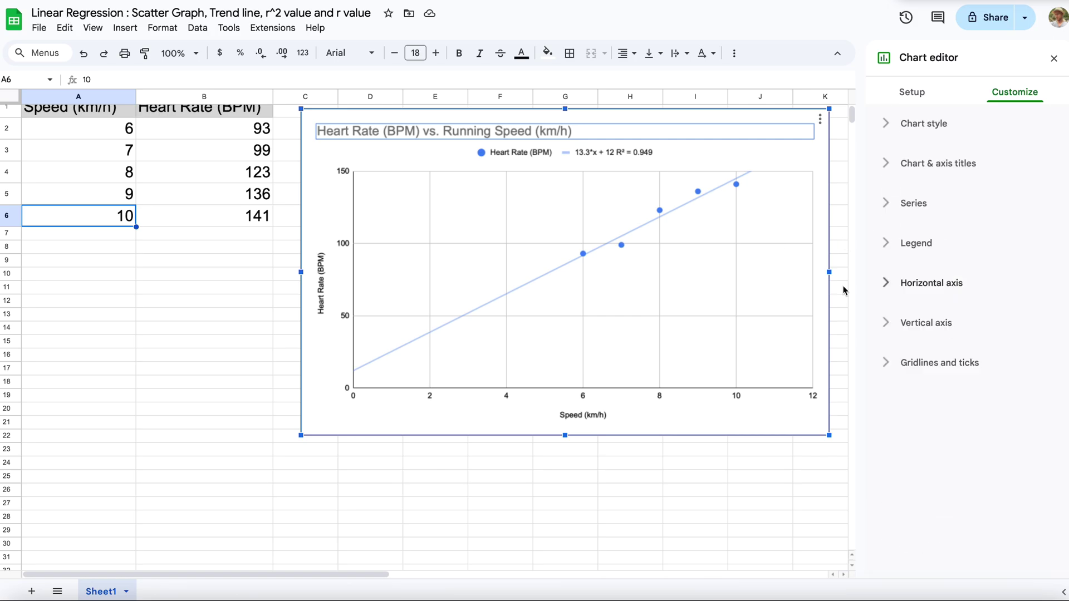
Step: Set the chart's vertical axis to a minimum of 0 and a maximum of 200, and close the chart editor
{"action": "left_click", "coordinate": [925, 324]}
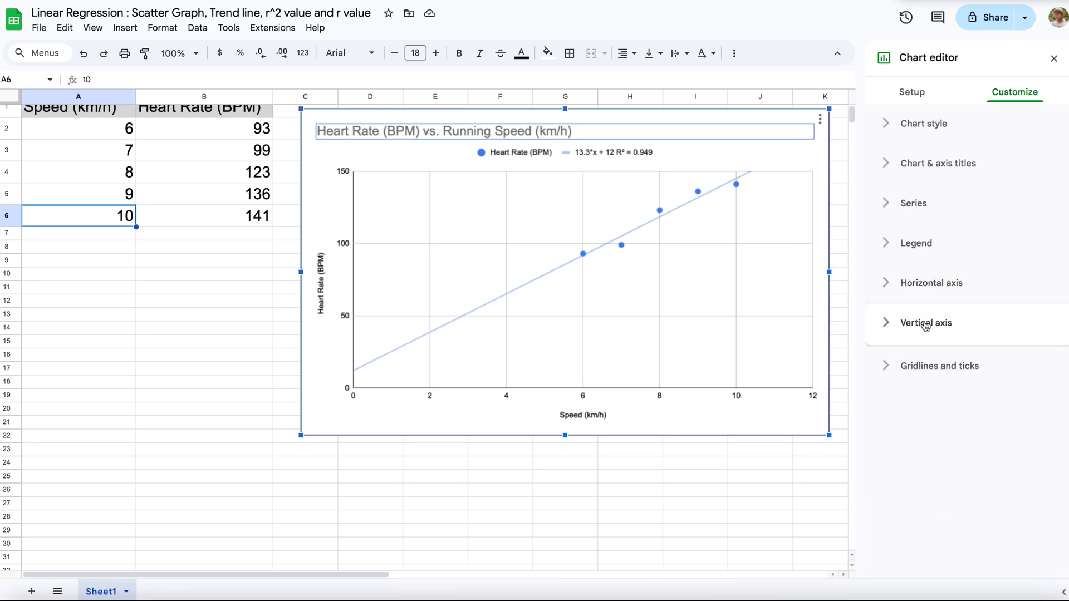
{"action": "scroll", "coordinate": [925, 326], "scroll_direction": "down", "scroll_amount": 3}
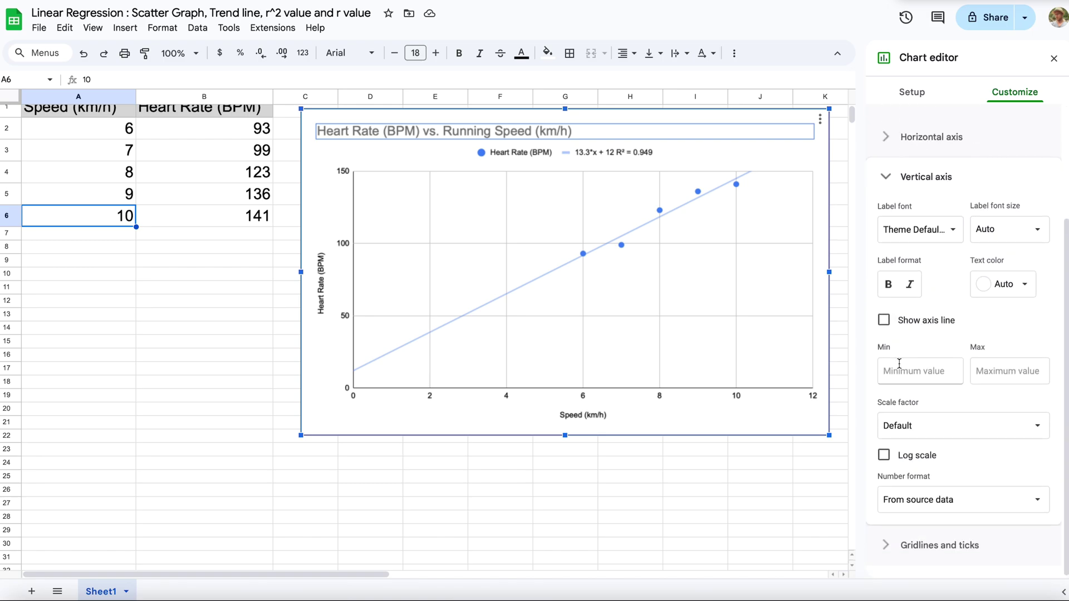
{"action": "left_click", "coordinate": [920, 367]}
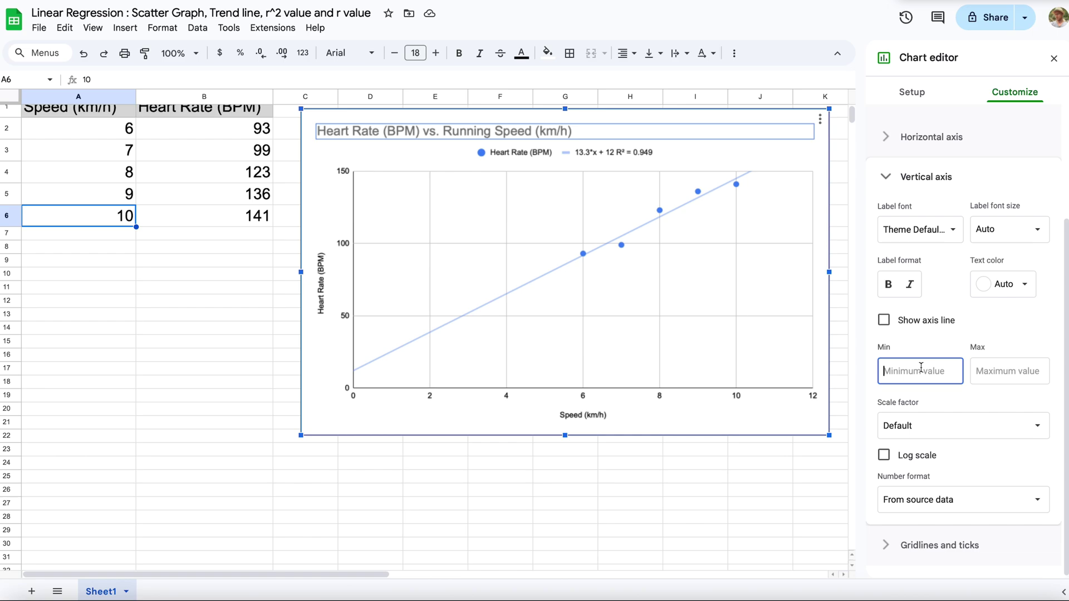
{"action": "type", "text": "0"}
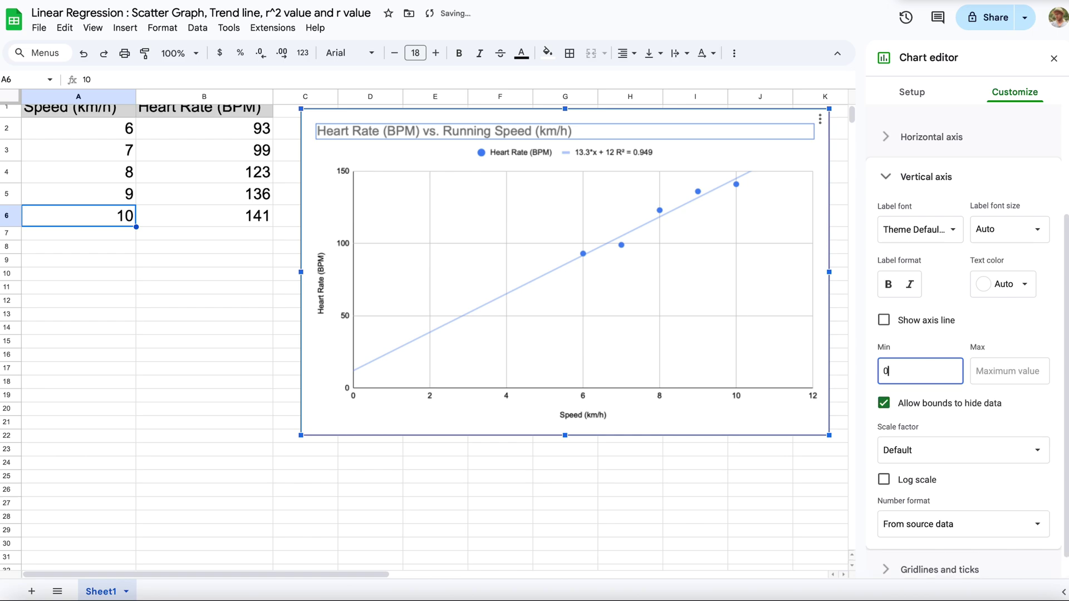
{"action": "left_click", "coordinate": [1009, 372]}
{"action": "type", "text": "200"}
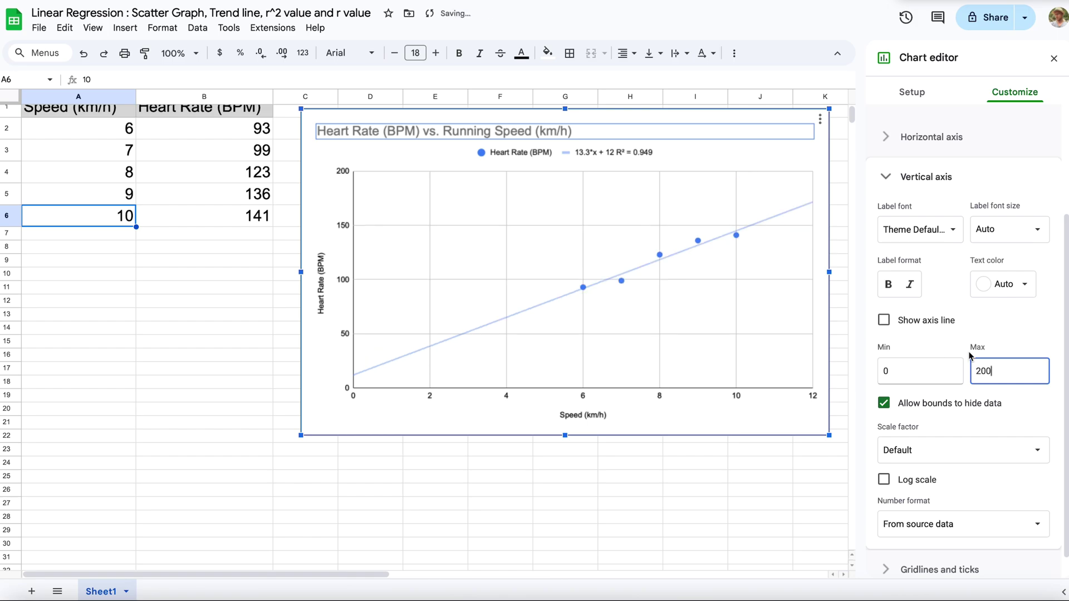
{"action": "left_click", "coordinate": [1034, 345]}
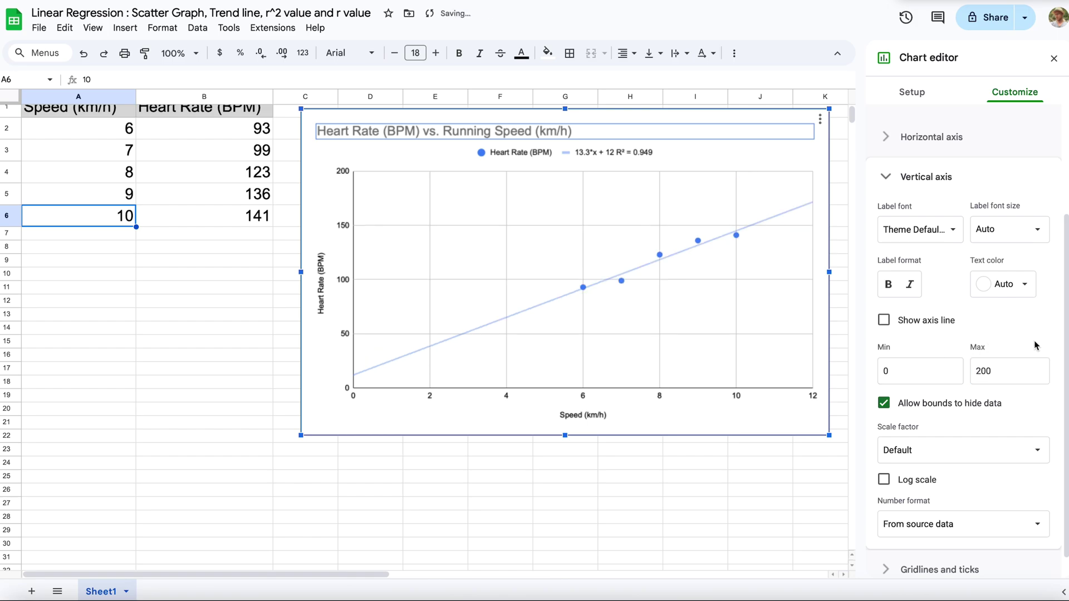
{"action": "left_click", "coordinate": [1054, 60]}
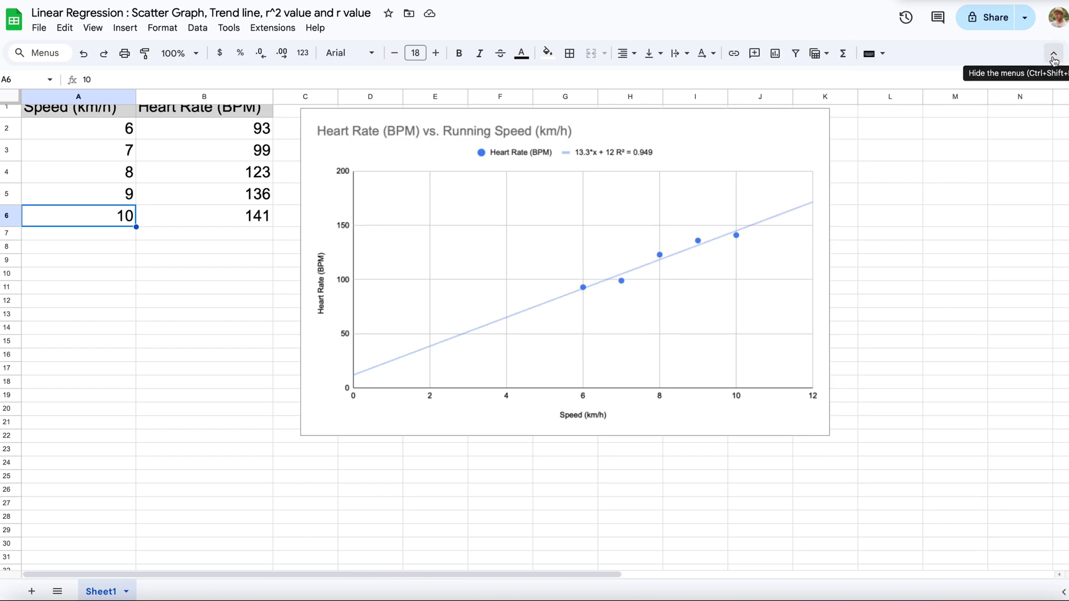